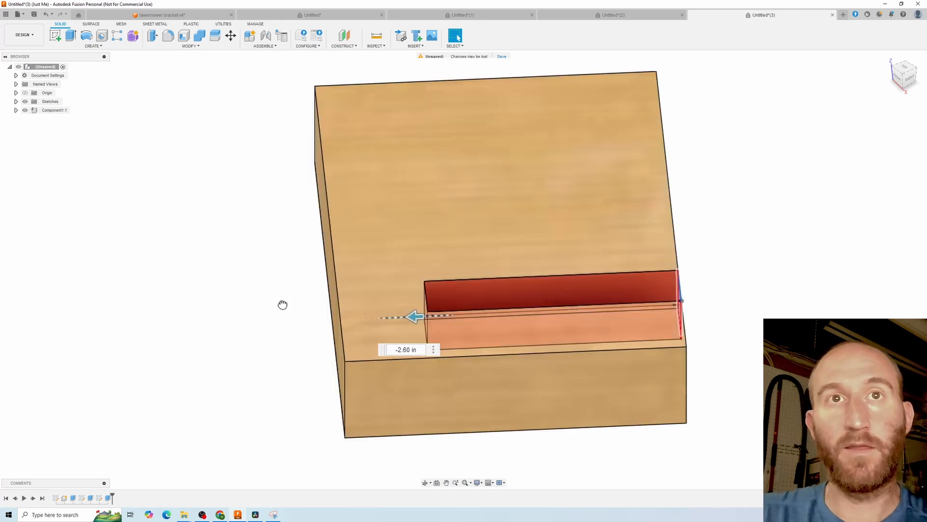
drag(281, 304, 259, 305)
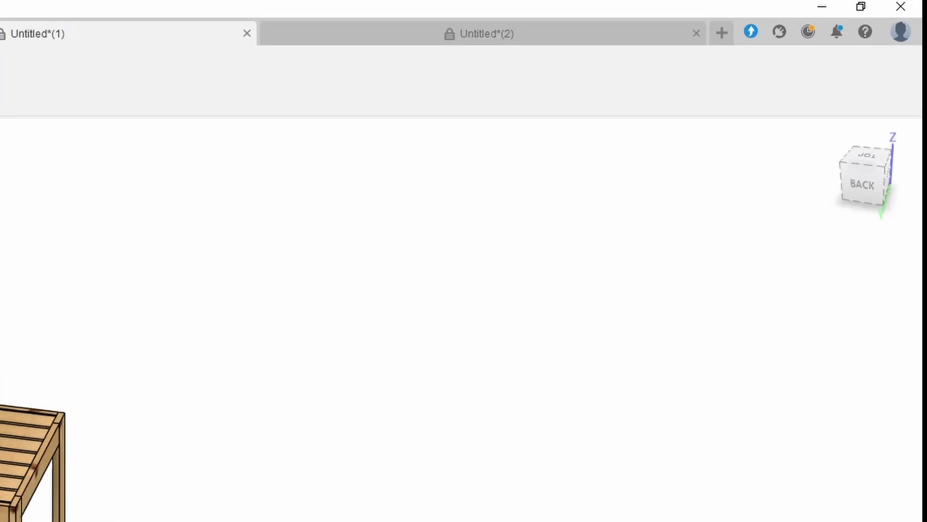
Step: Create a new design and start a sketch on the vertical YZ (right) origin plane, viewed from the right
click(723, 35)
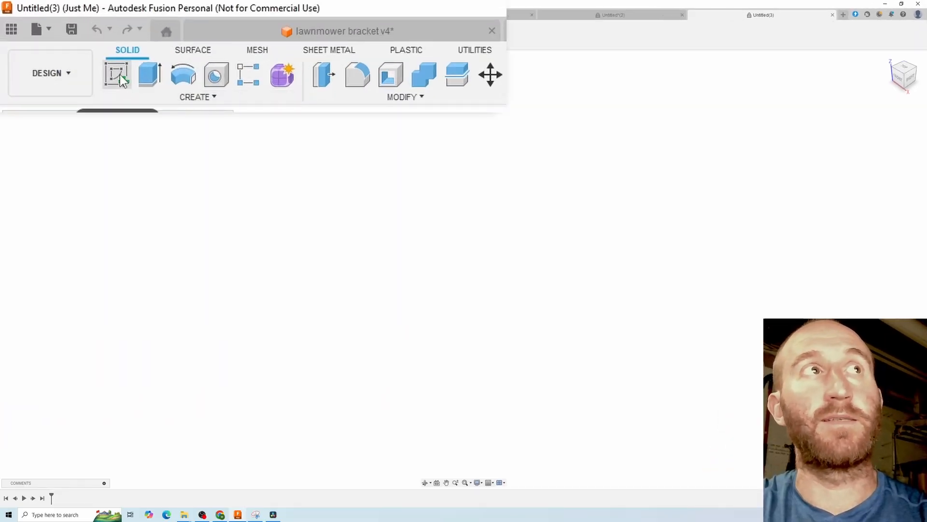
click(120, 74)
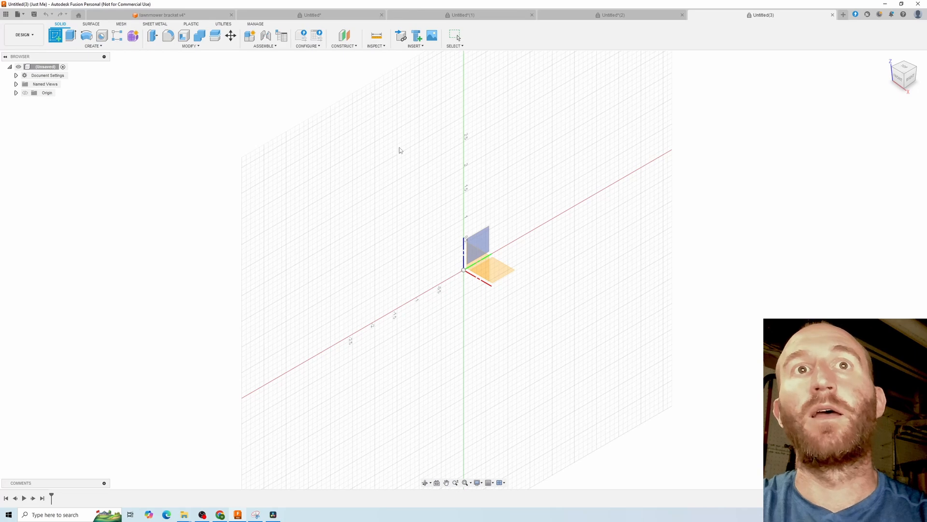
click(481, 241)
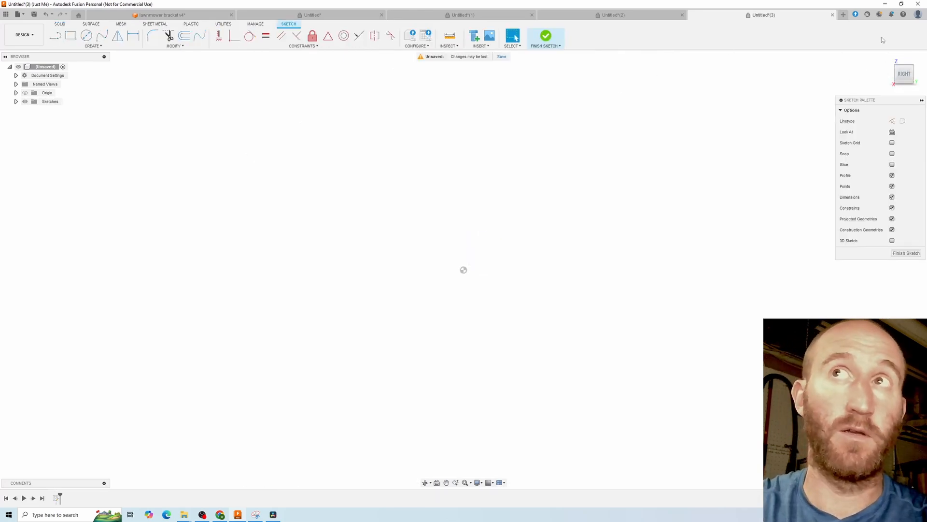
click(892, 75)
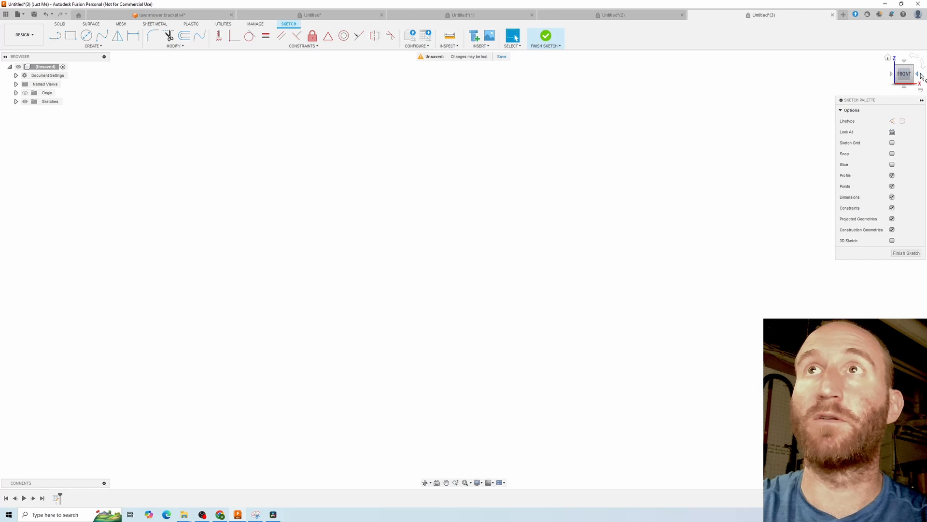
click(918, 75)
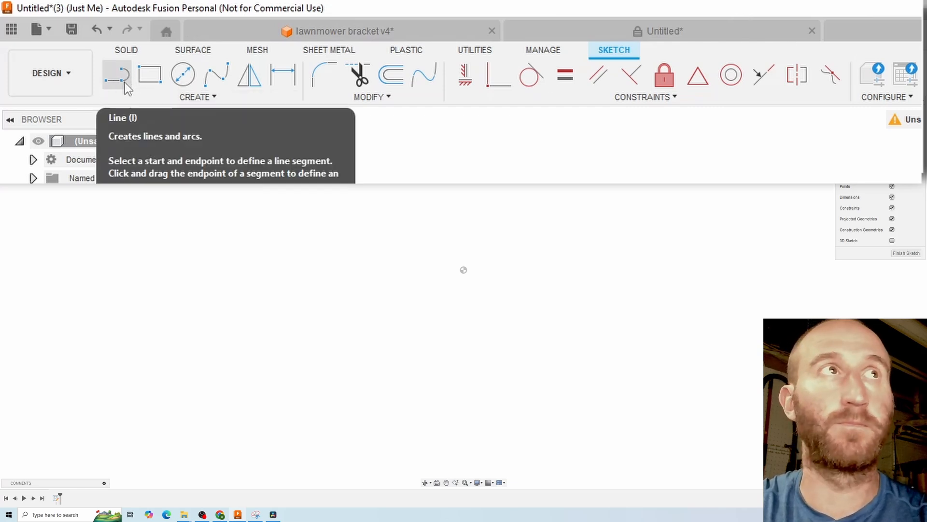
Step: Sketch a wide two-point rectangle about 1.4 in tall beside the origin
click(148, 77)
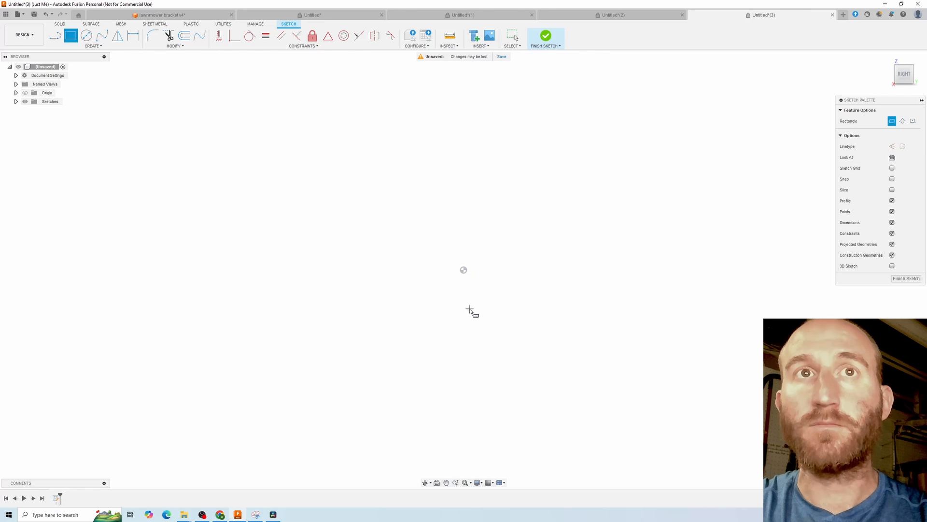
click(471, 284)
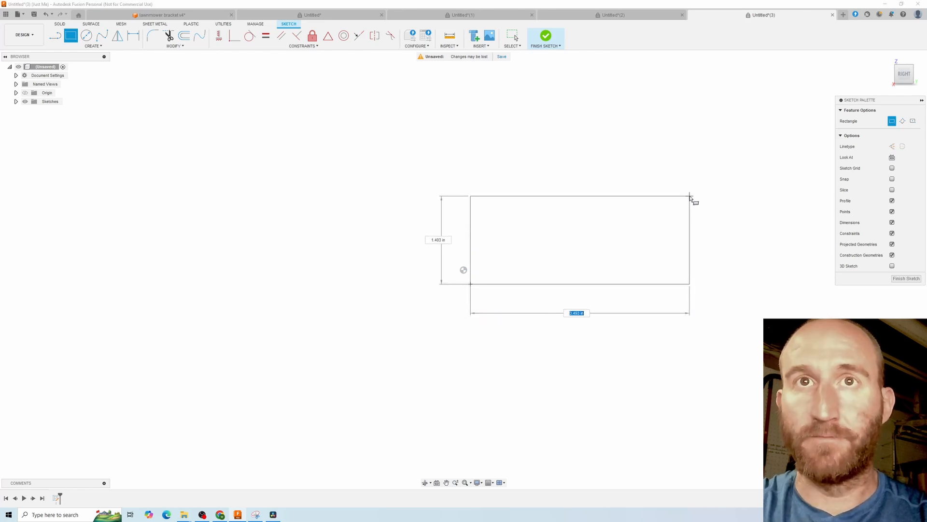
click(704, 197)
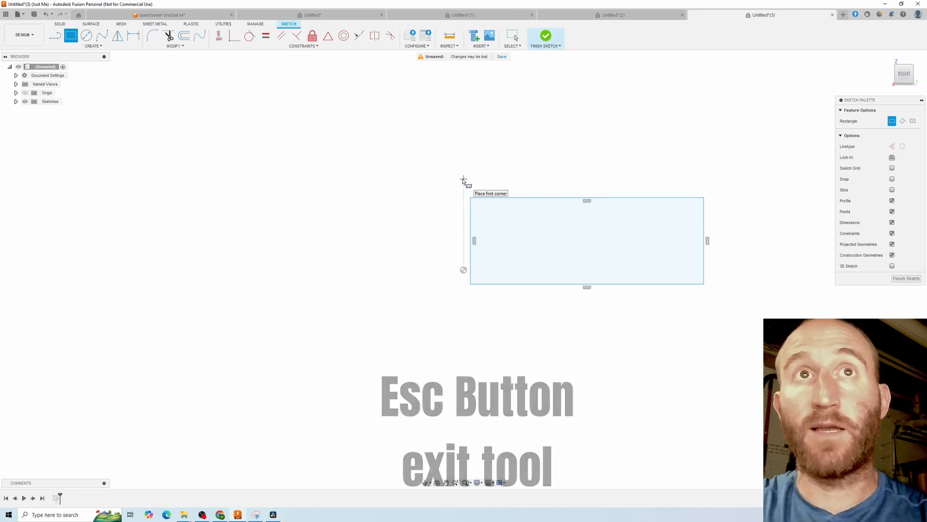
key(Escape)
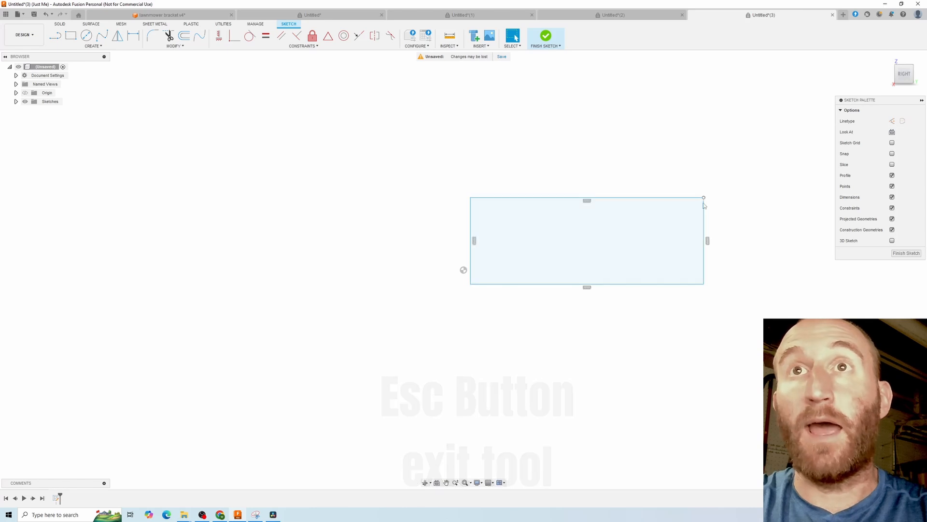
Step: Reshape the rectangle freehand by moving its left corners and extending its right side outward
drag(473, 285, 498, 251)
drag(494, 201, 476, 179)
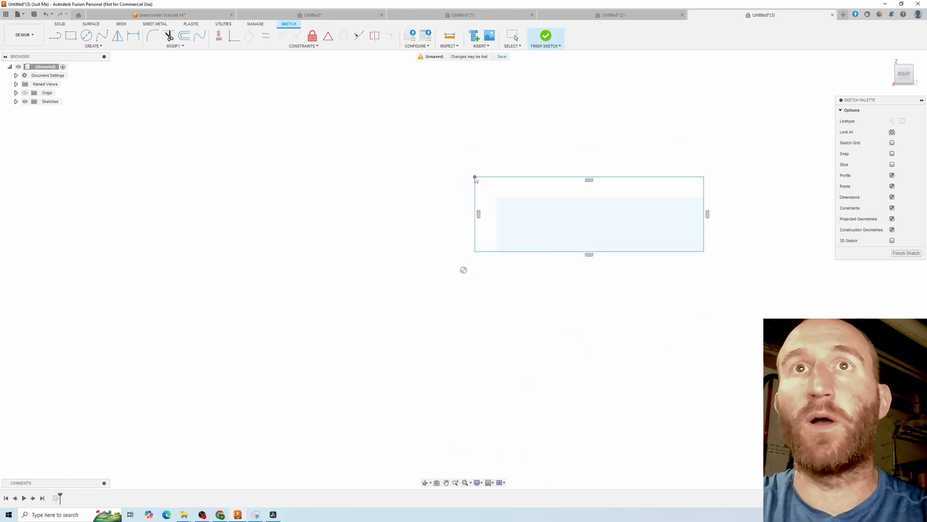
drag(706, 252, 749, 252)
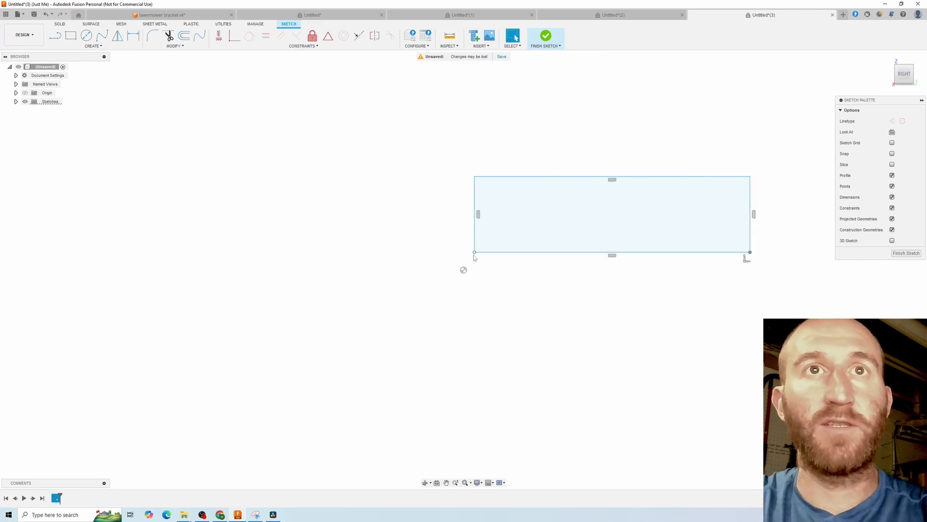
Step: Anchor the rectangle's lower-left corner to the origin and lower its top edge
drag(474, 253, 463, 269)
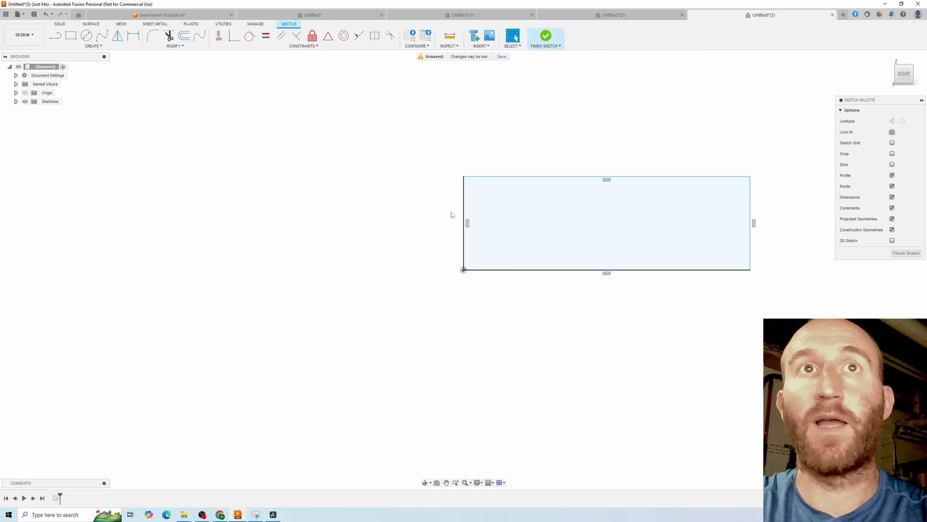
drag(463, 177, 464, 212)
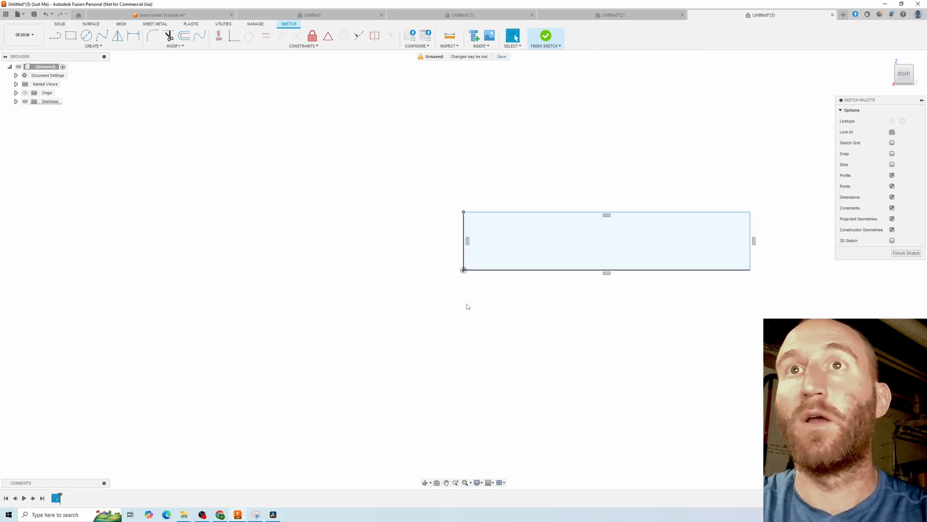
click(468, 271)
mouse_move(463, 269)
mouse_down()
mouse_move(526, 273)
mouse_move(456, 275)
mouse_up()
click(464, 280)
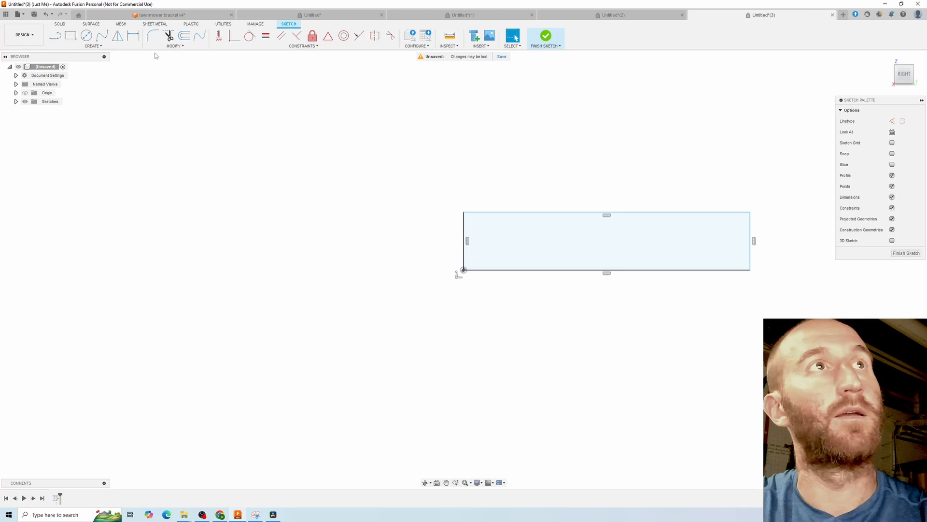
Step: Dimension the rectangle's left edge with a height of 1 in
key(d)
click(463, 254)
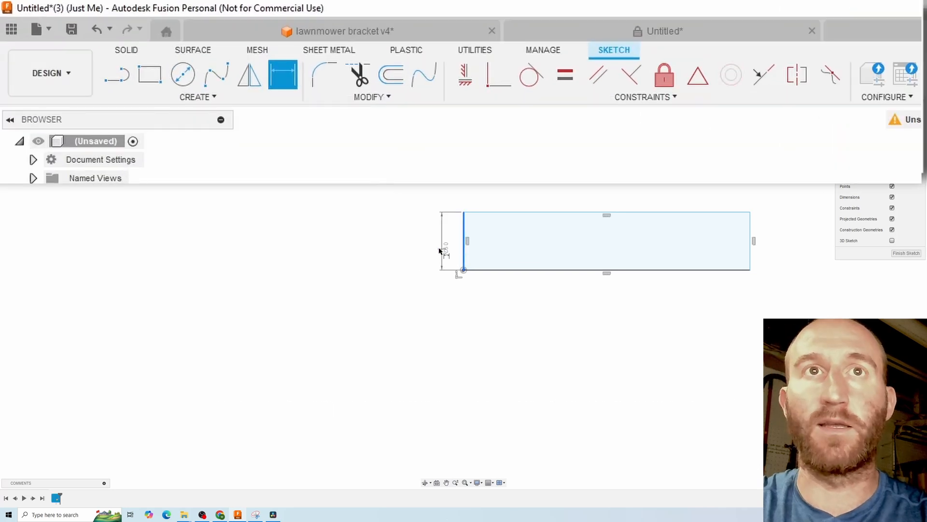
key(Escape)
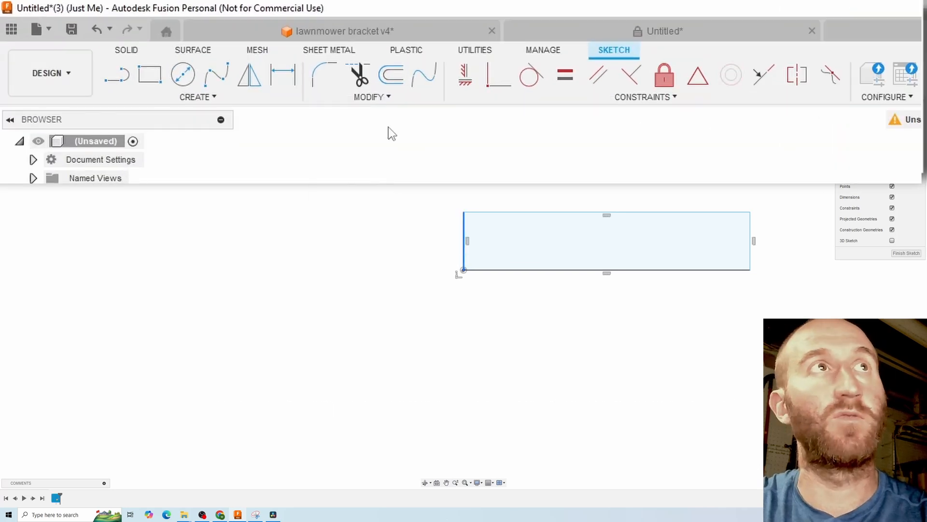
click(293, 74)
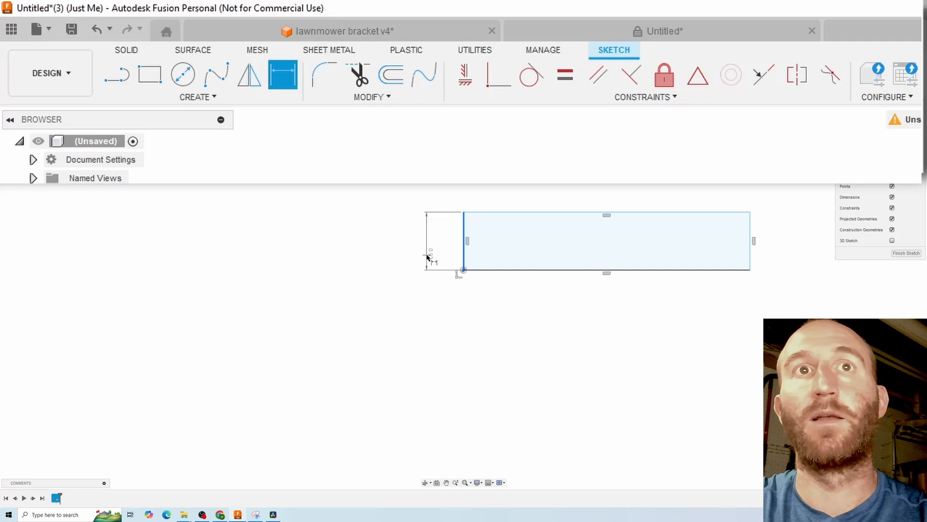
click(393, 241)
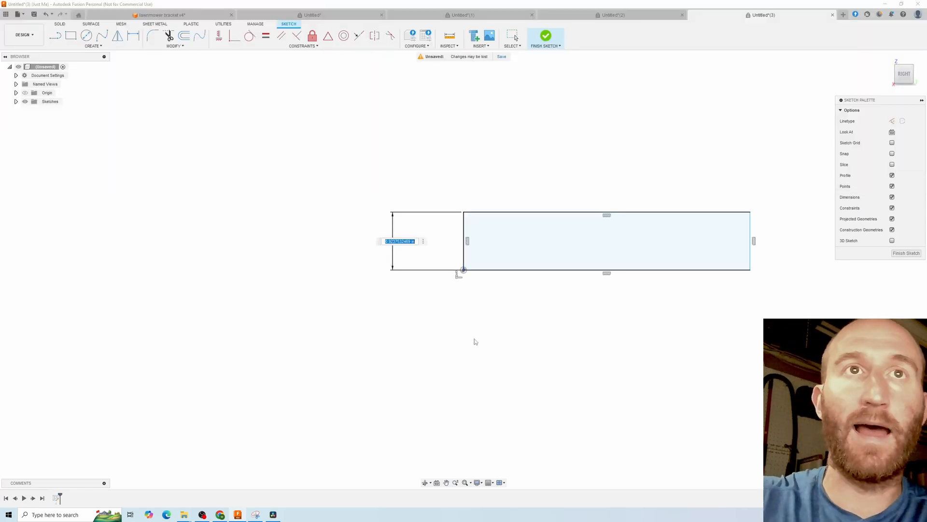
text(1)
key(Return)
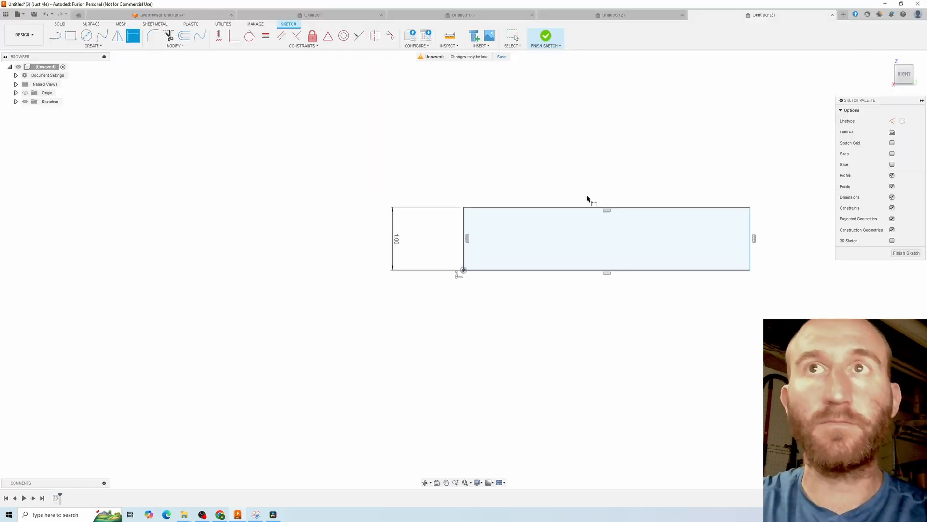
key(Escape)
Step: Move the rectangle's right edge inward and dimension its bottom edge to a length of 4.5 in
mouse_move(750, 238)
mouse_down()
mouse_move(515, 239)
mouse_move(766, 227)
mouse_move(713, 236)
mouse_up()
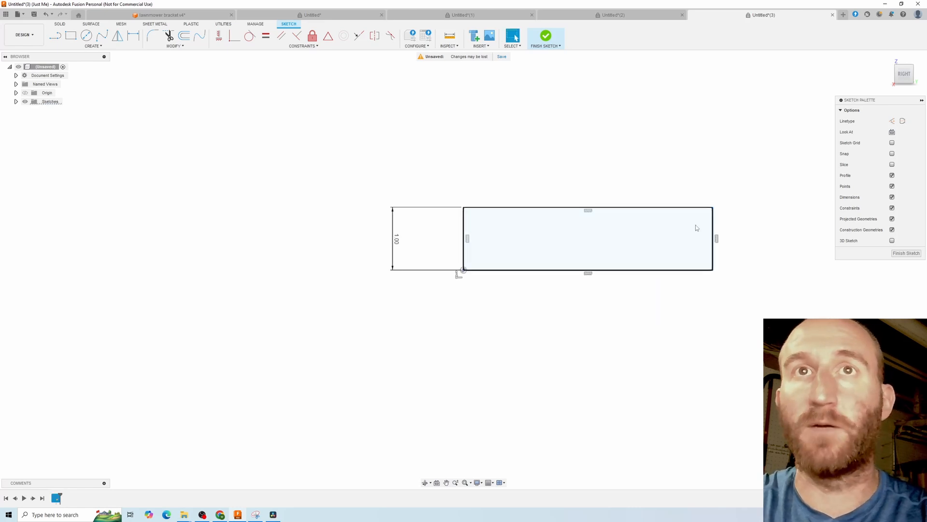
click(134, 38)
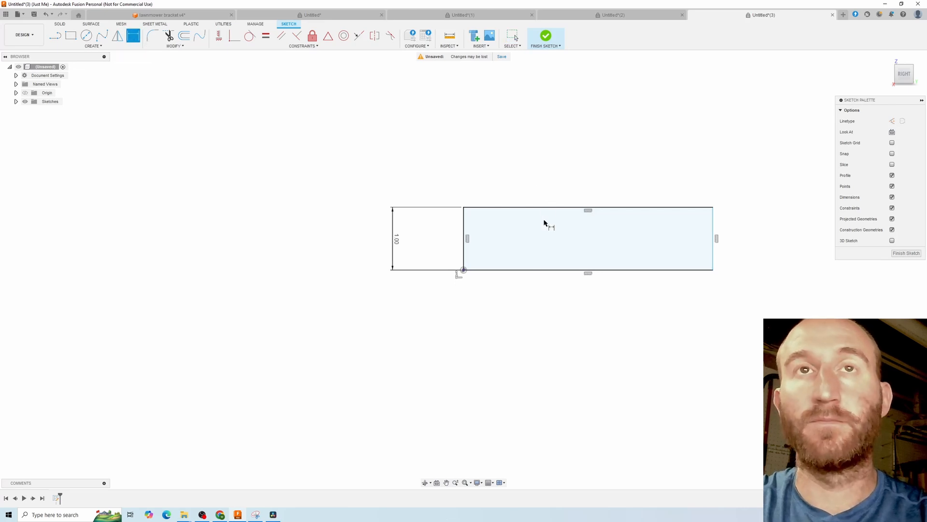
click(532, 270)
click(547, 309)
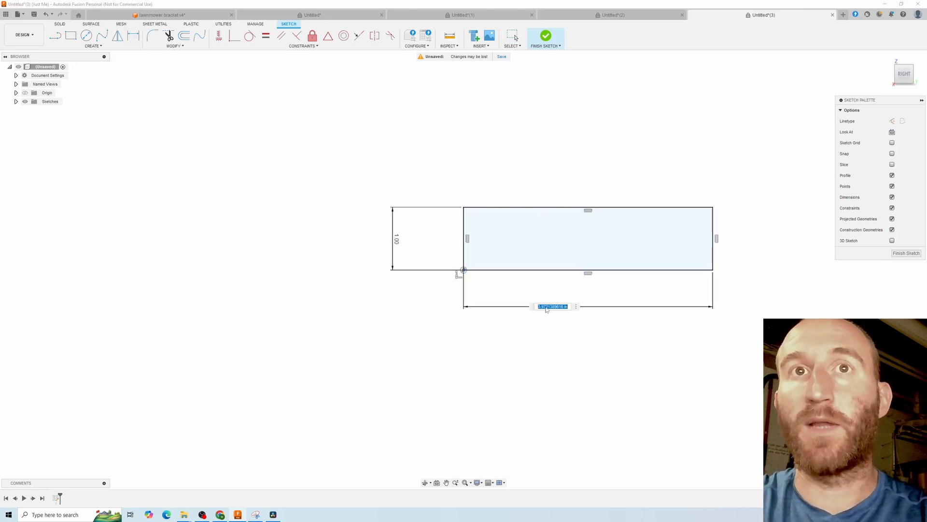
text(4)
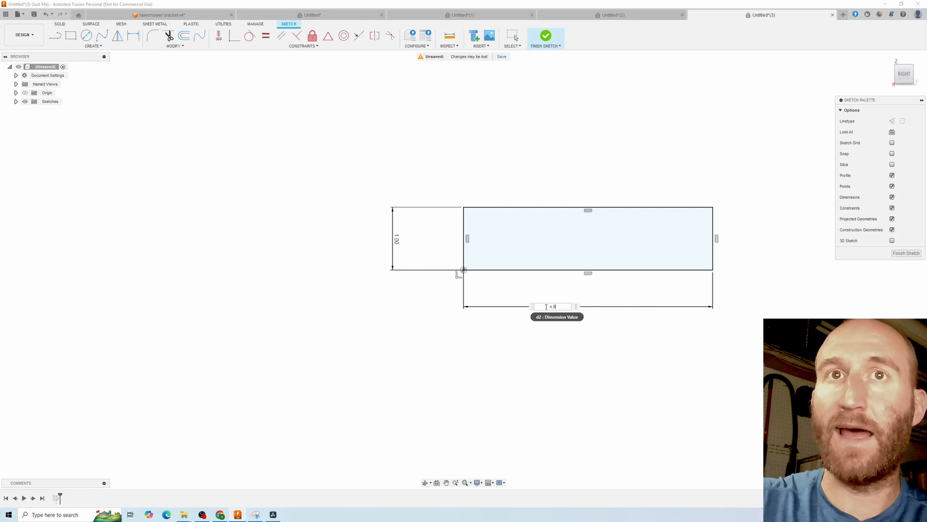
text(.5)
key(Return)
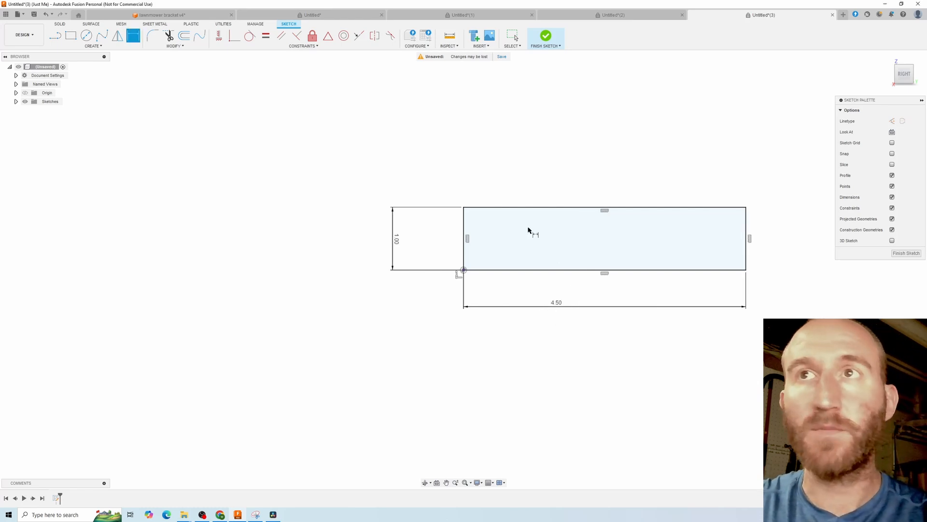
key(Escape)
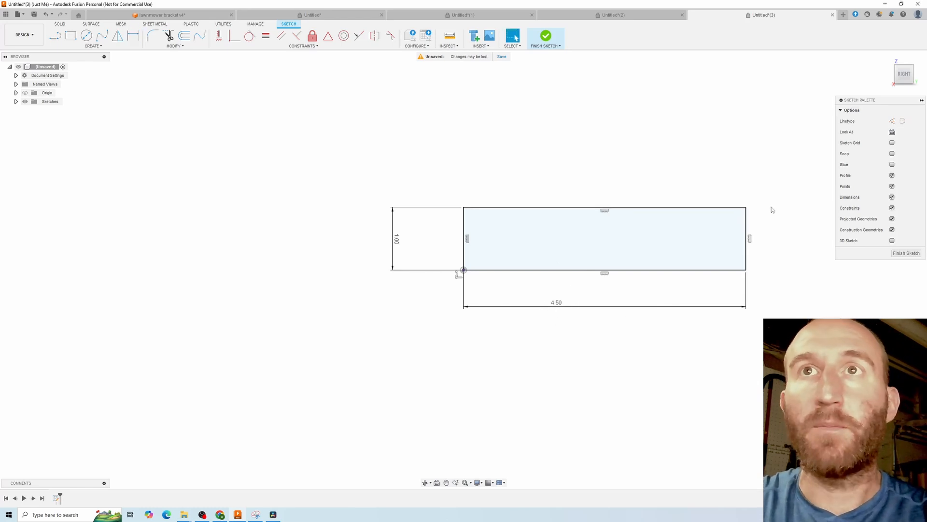
click(745, 208)
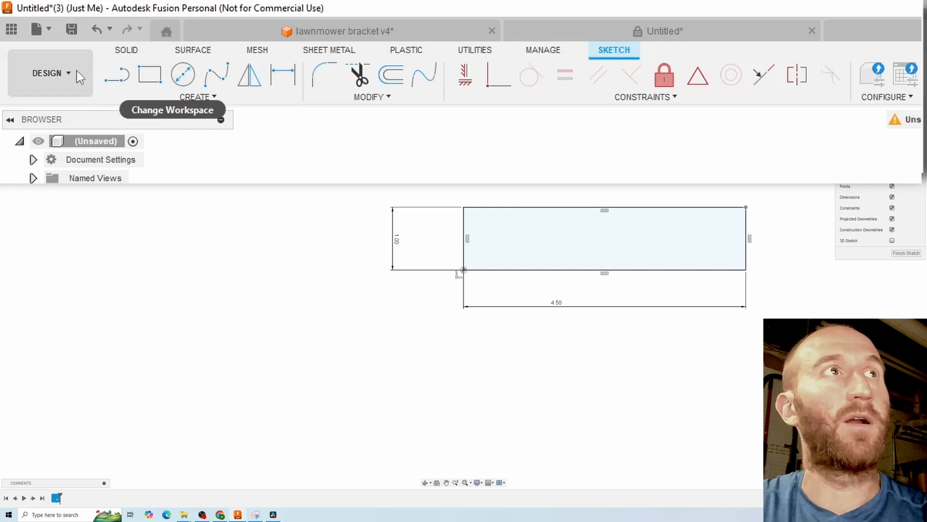
Step: Extrude the dimensioned rectangle profile to a distance of 3.5 in as a new component
click(126, 50)
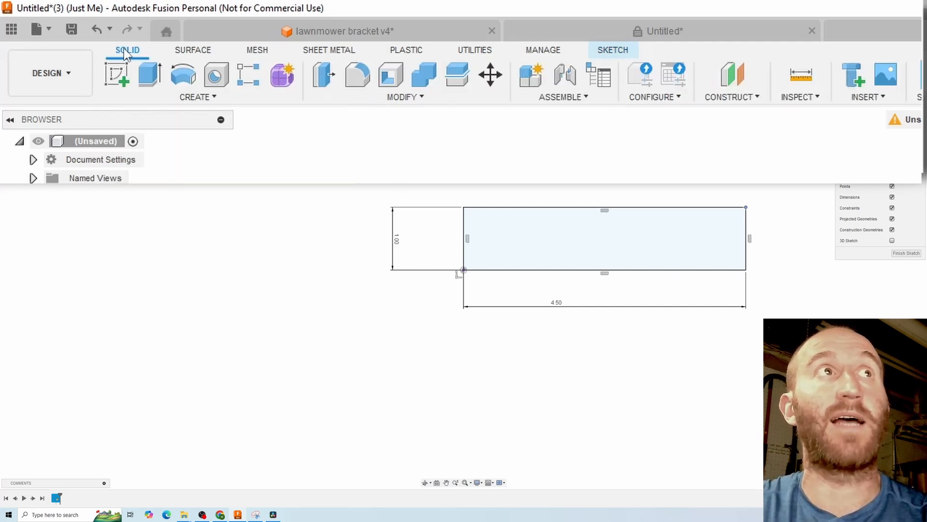
click(159, 83)
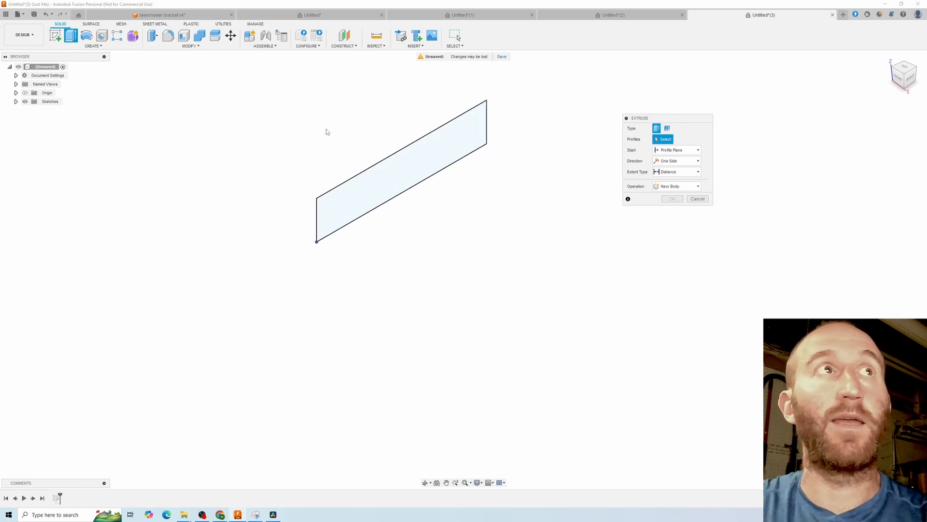
click(387, 185)
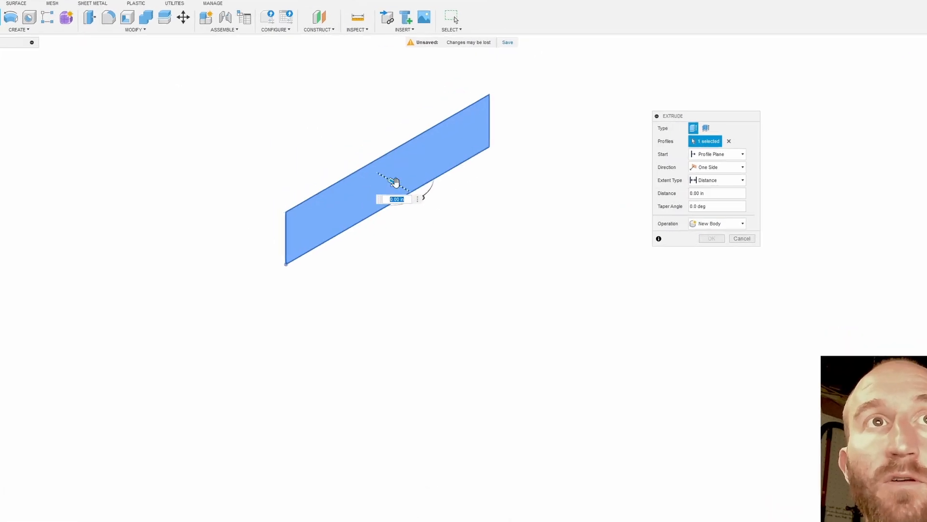
drag(395, 182, 548, 288)
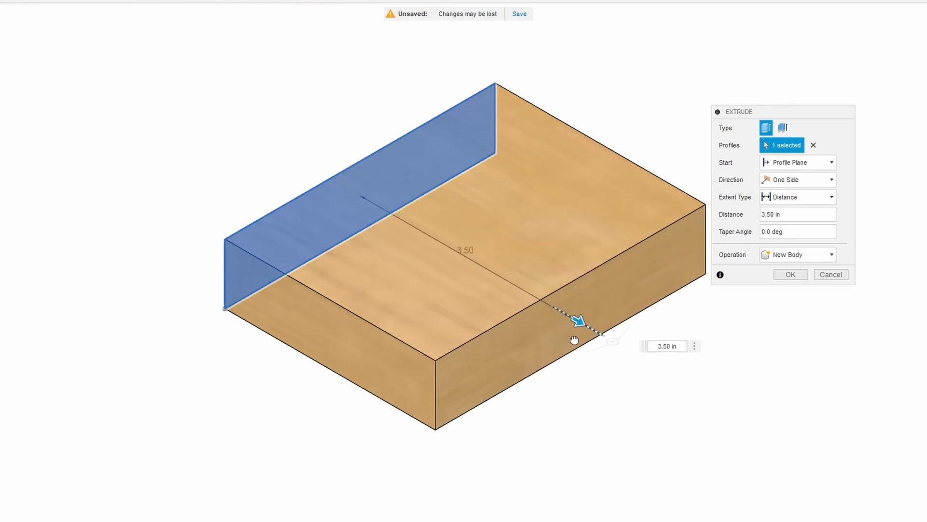
drag(575, 340, 543, 299)
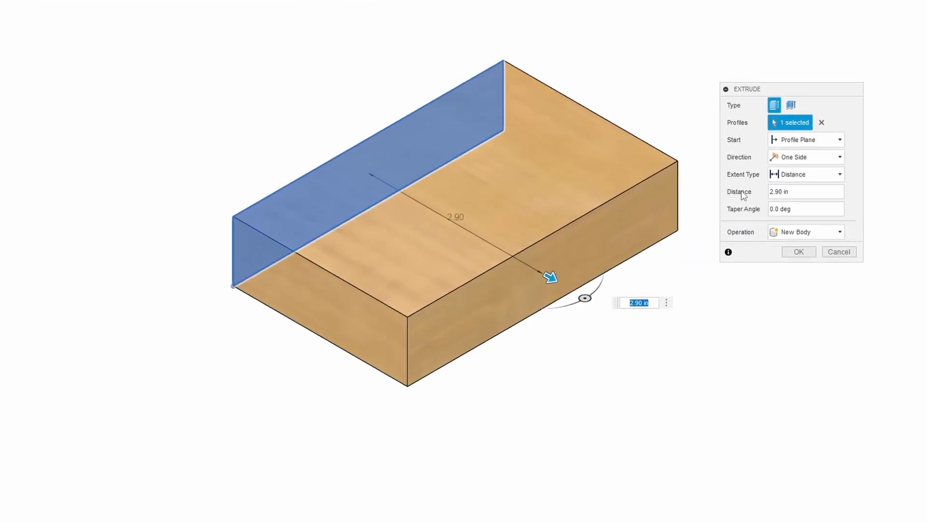
click(809, 193)
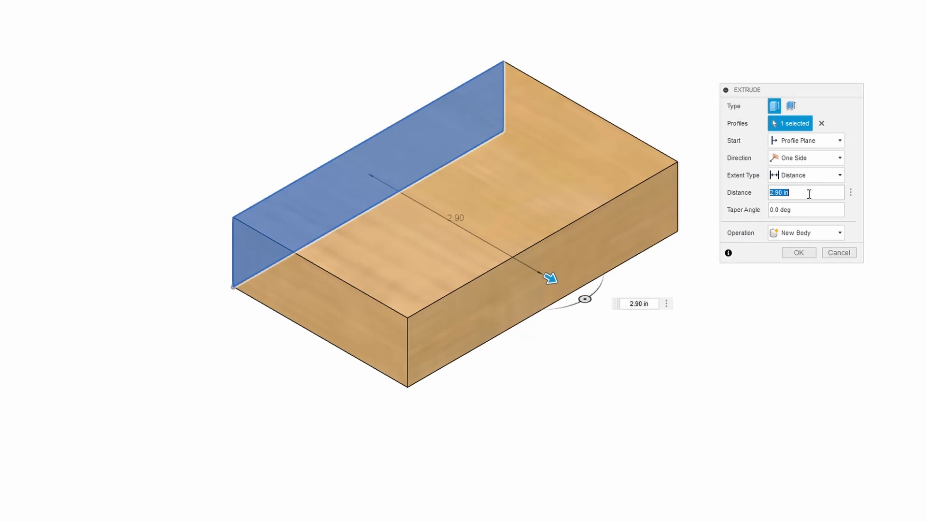
text(3.5)
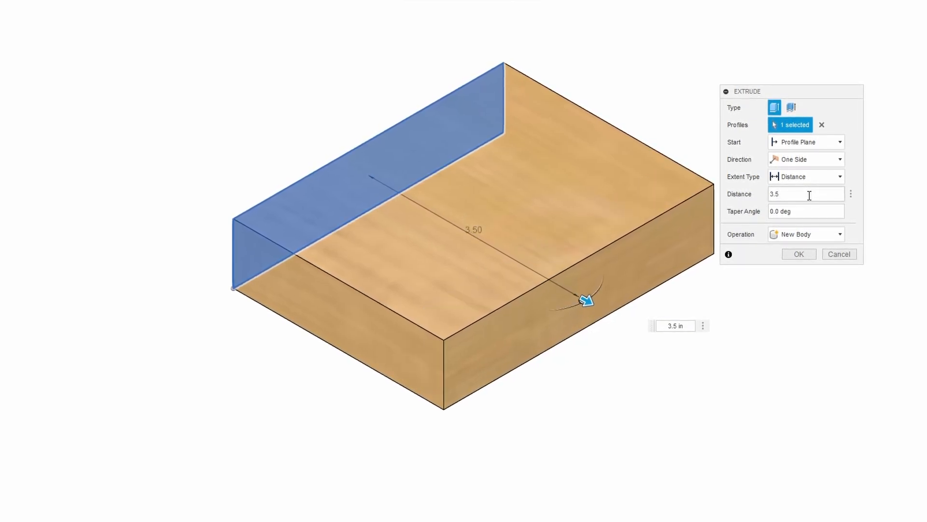
click(836, 236)
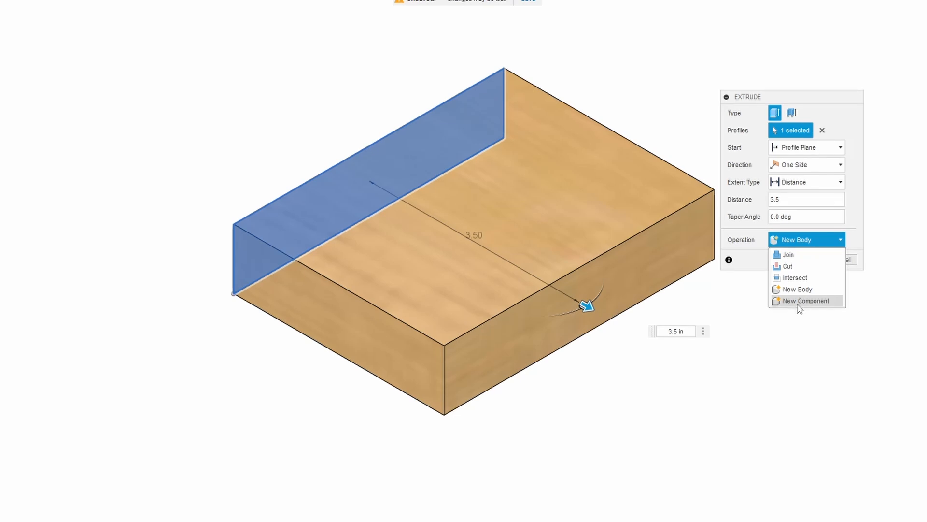
click(806, 300)
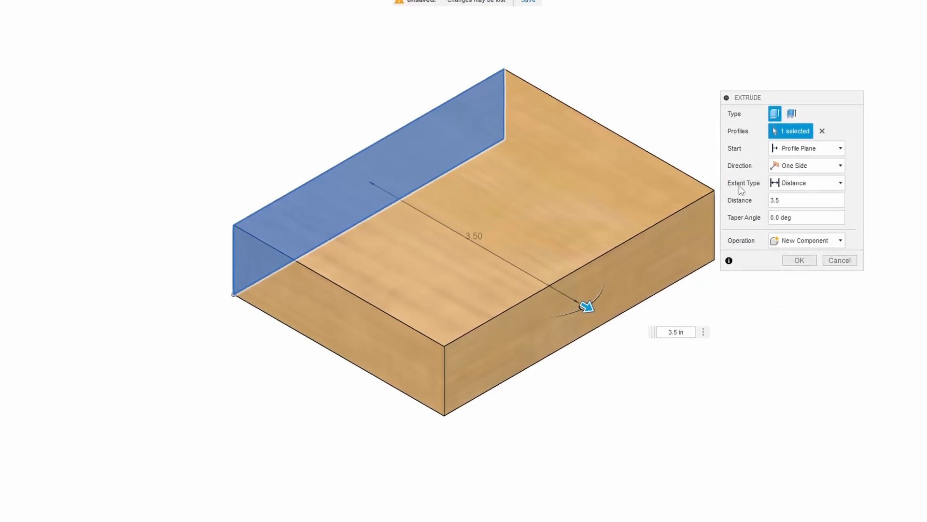
click(799, 260)
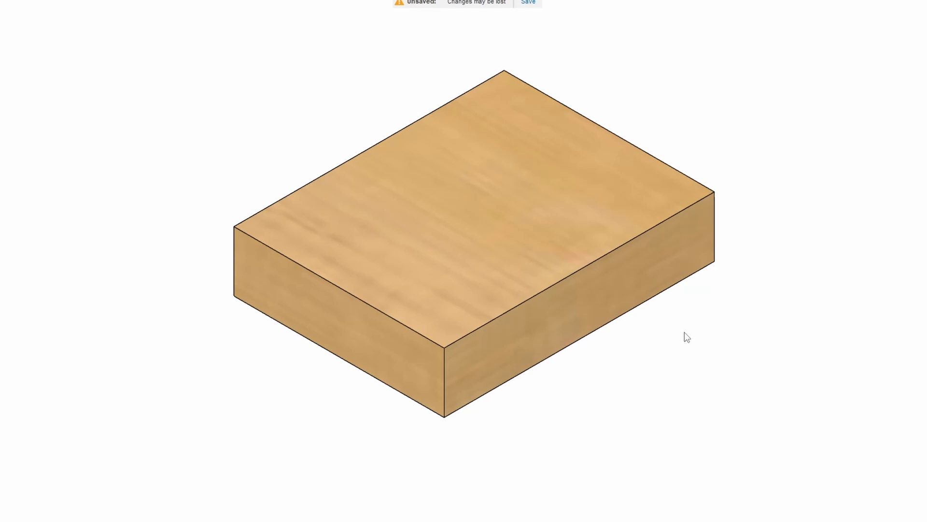
Step: Examine the extruded block from different angles and distances by orbiting, zooming and panning
scroll(651, 346, down, 2)
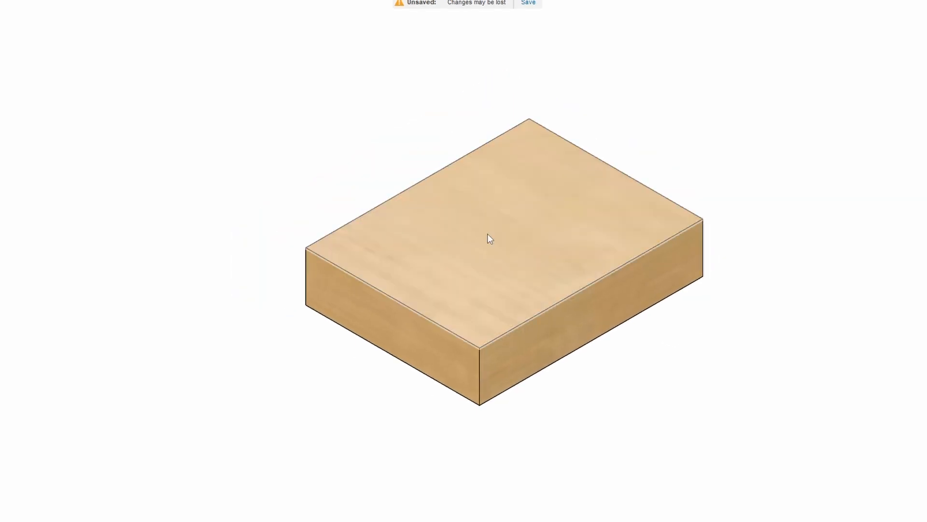
scroll(536, 256, up, 1)
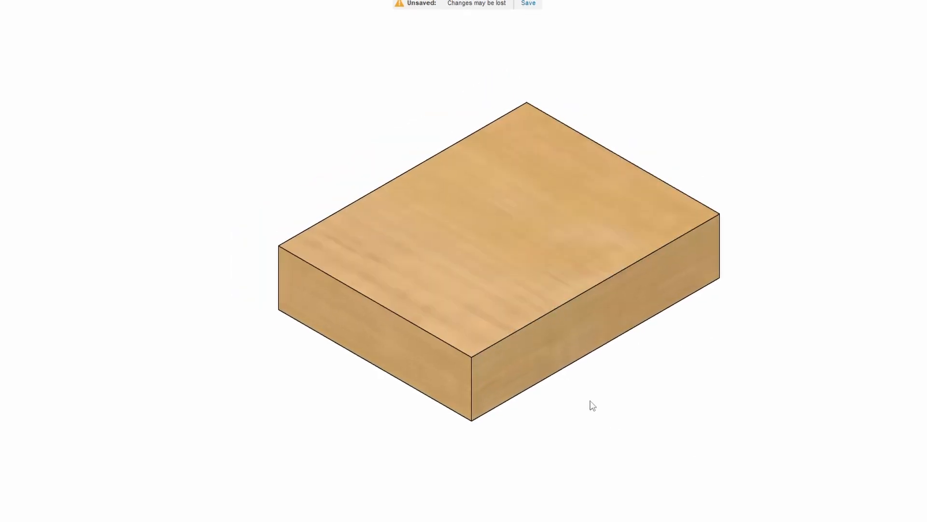
shift+middle_drag(588, 366, 515, 286)
scroll(556, 321, up, 3)
scroll(569, 331, down, 3)
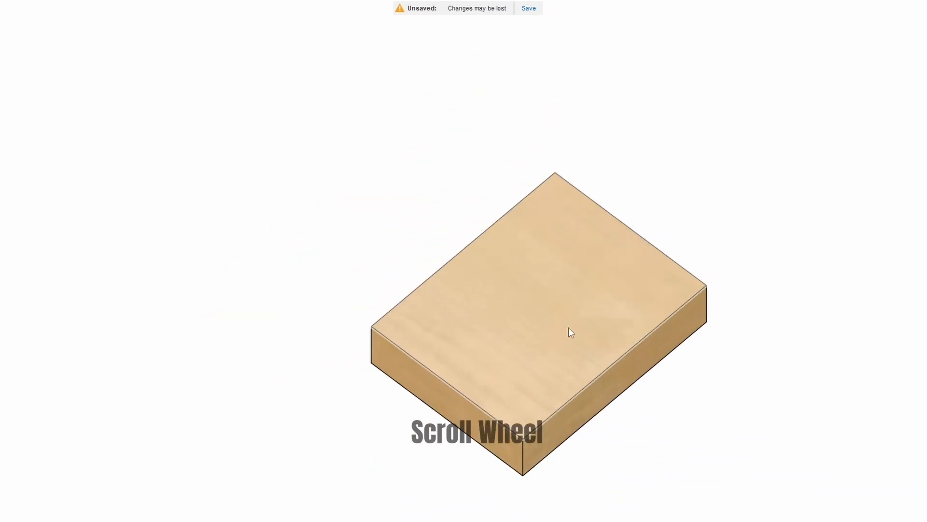
scroll(569, 332, up, 4)
scroll(569, 329, down, 5)
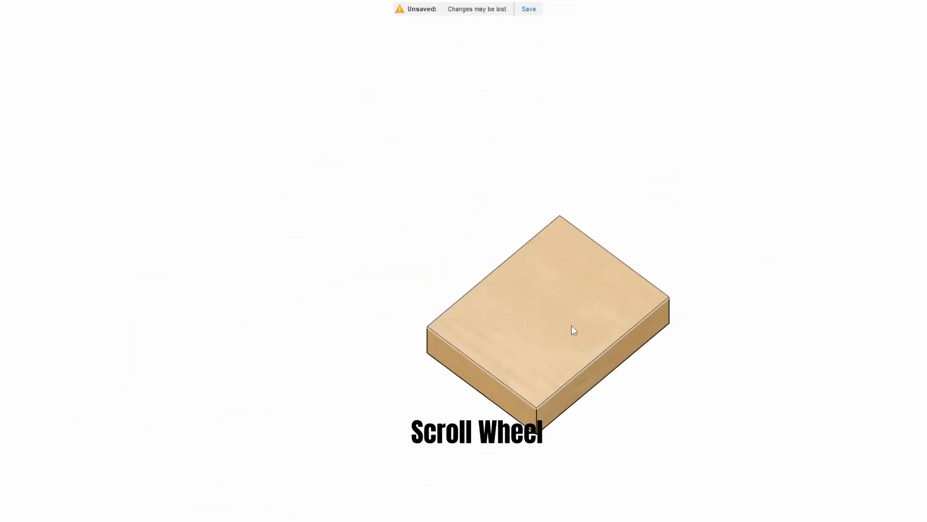
scroll(571, 328, up, 4)
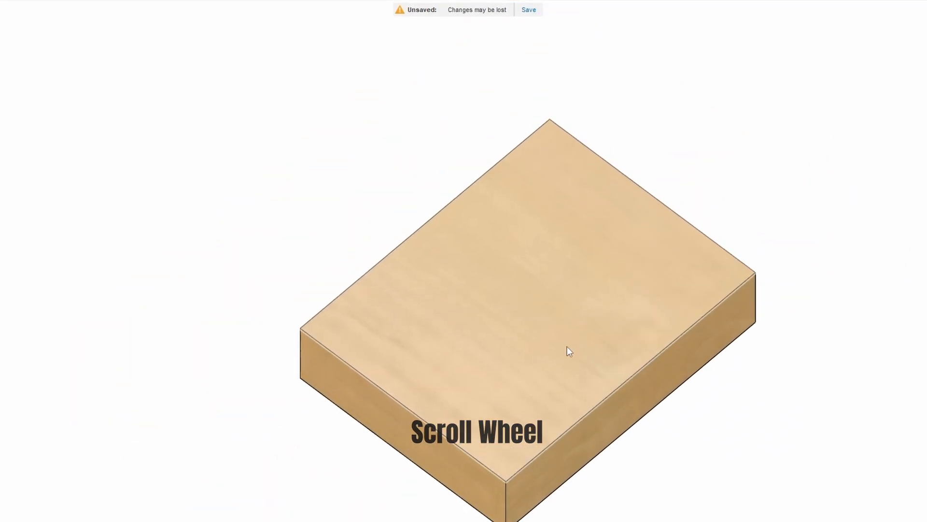
middle_drag(558, 348, 510, 307)
scroll(503, 317, down, 1)
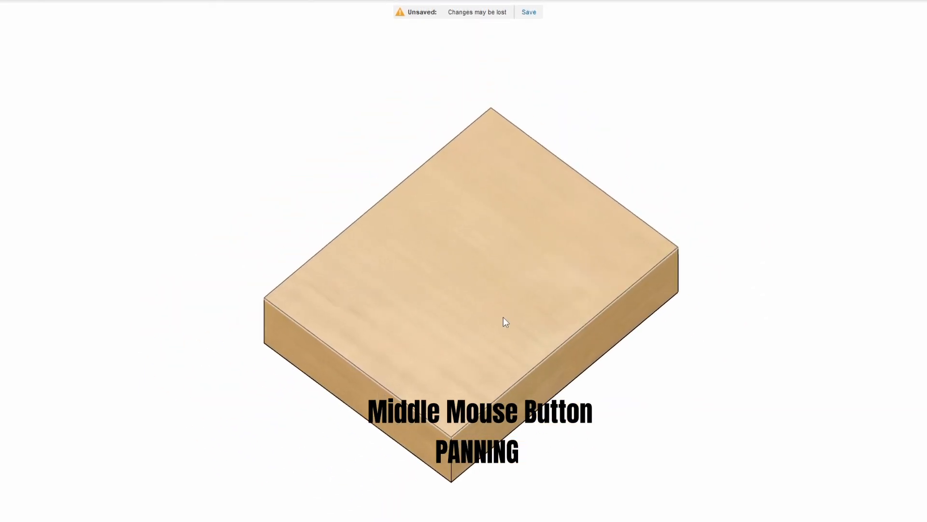
scroll(483, 314, up, 3)
scroll(607, 433, down, 2)
middle_drag(606, 433, 628, 456)
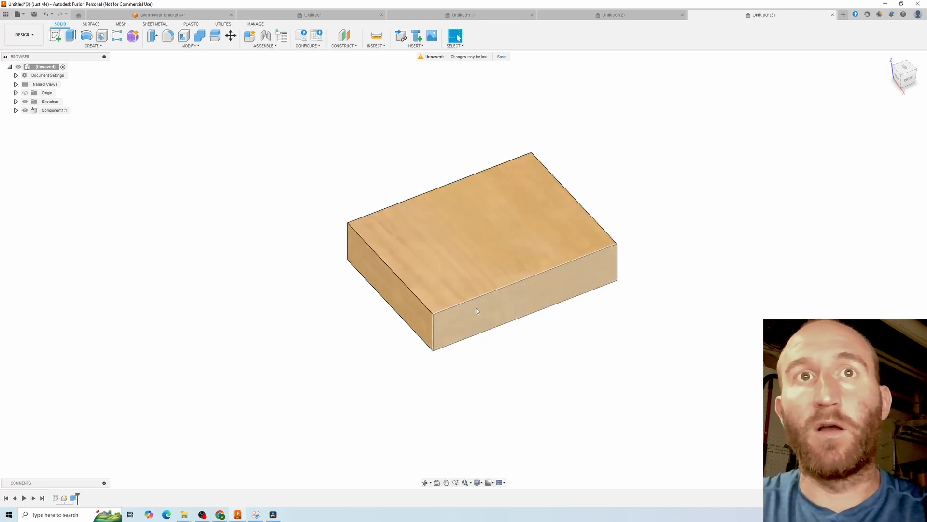
Step: Start a sketch on the block's long front face and draw a two-point rectangle downward from its upper edge
click(56, 36)
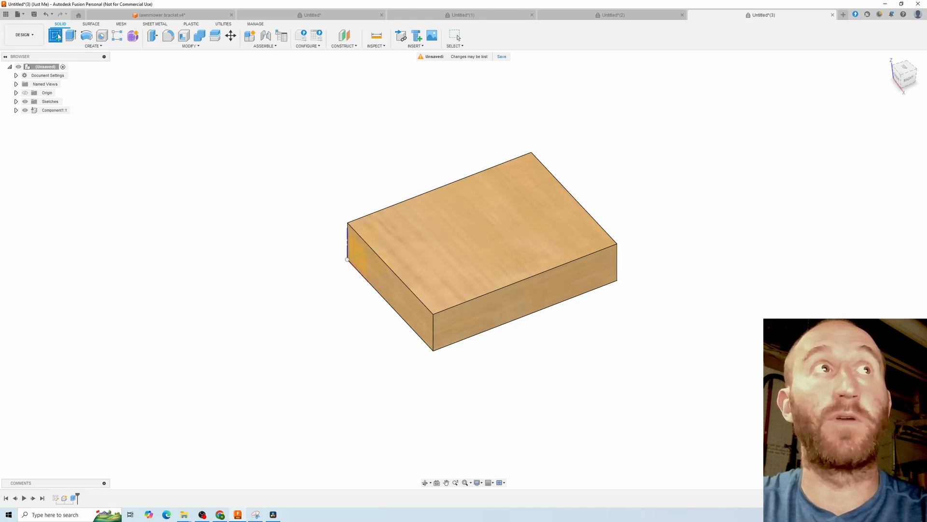
click(479, 315)
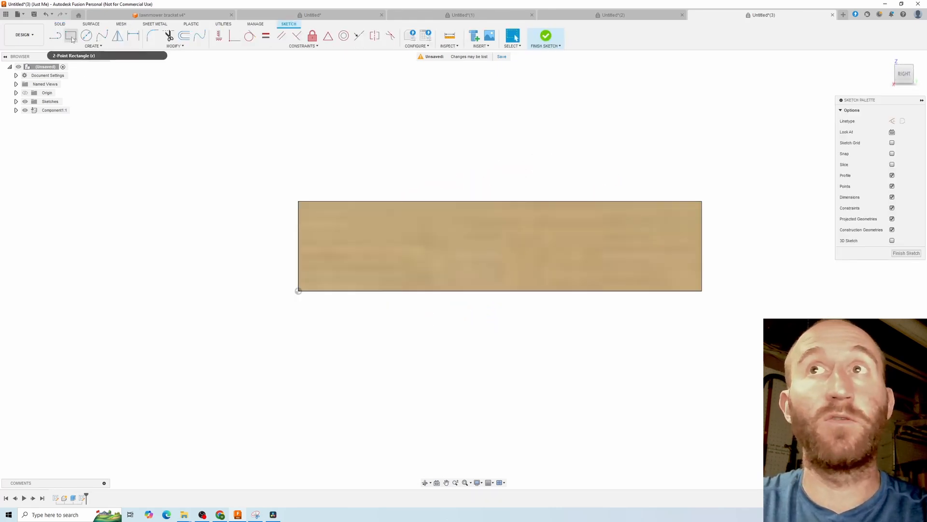
click(71, 36)
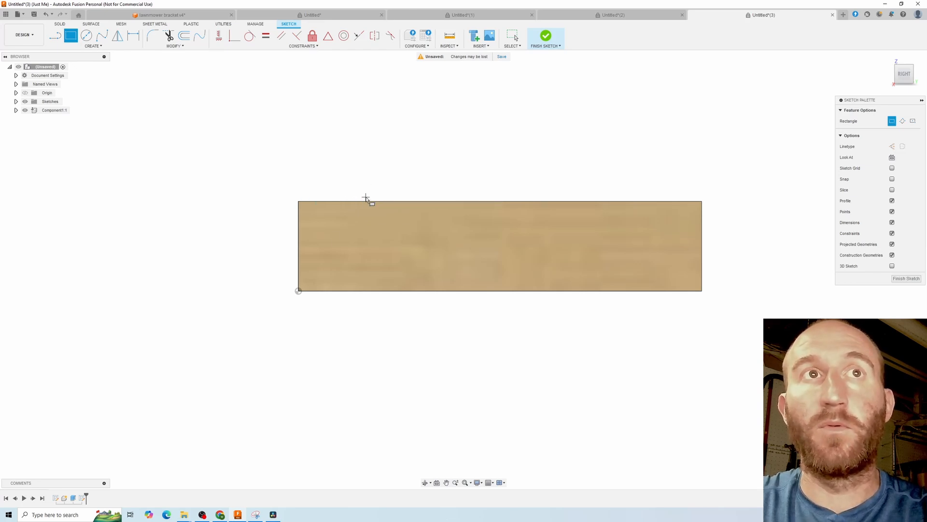
click(364, 202)
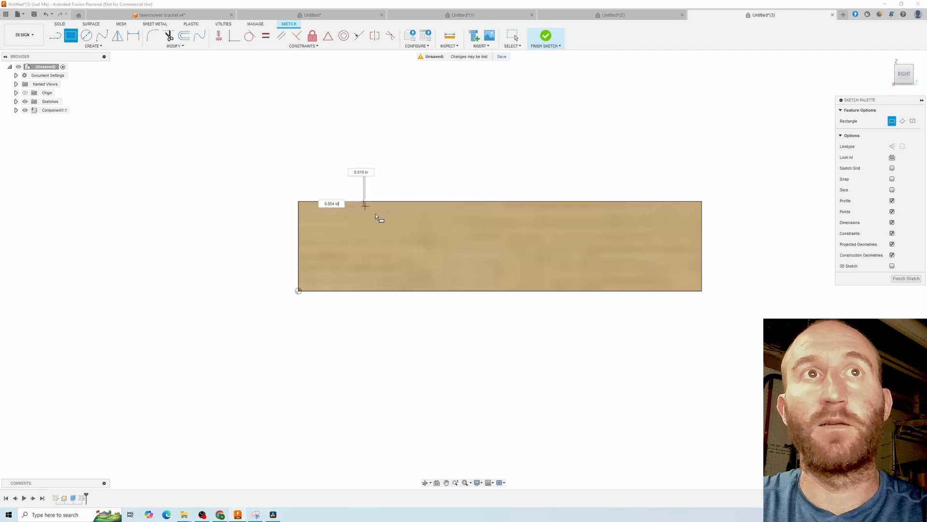
click(465, 244)
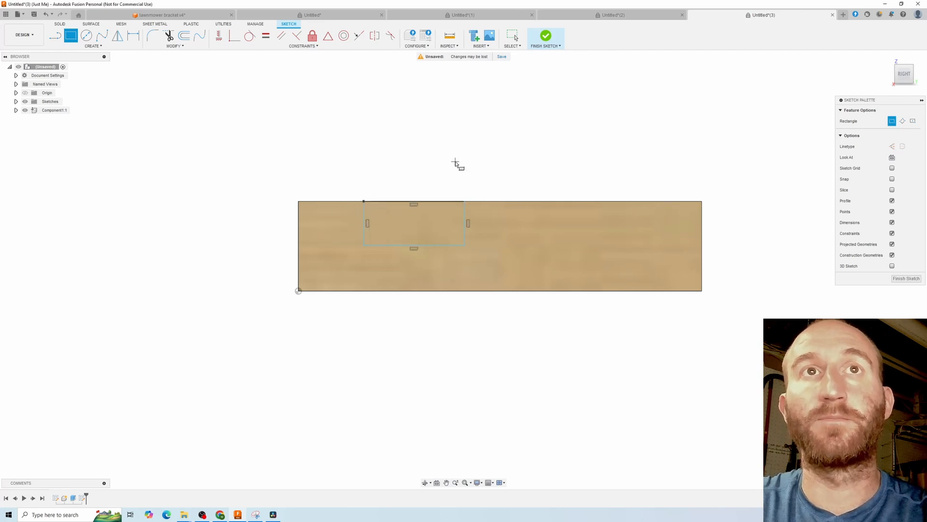
key(Escape)
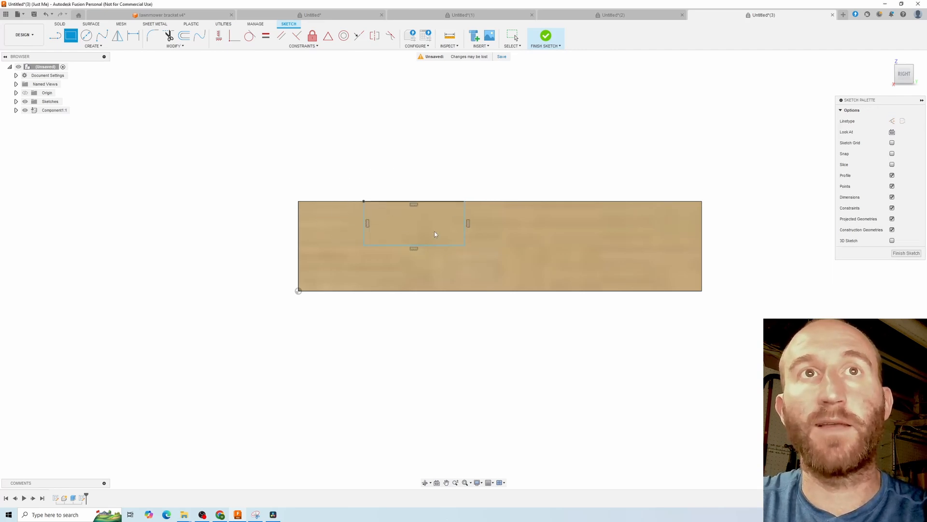
Step: Dimension the distance from the block face's upper-left corner to the new rectangle's left edge as 0.75 in
click(135, 35)
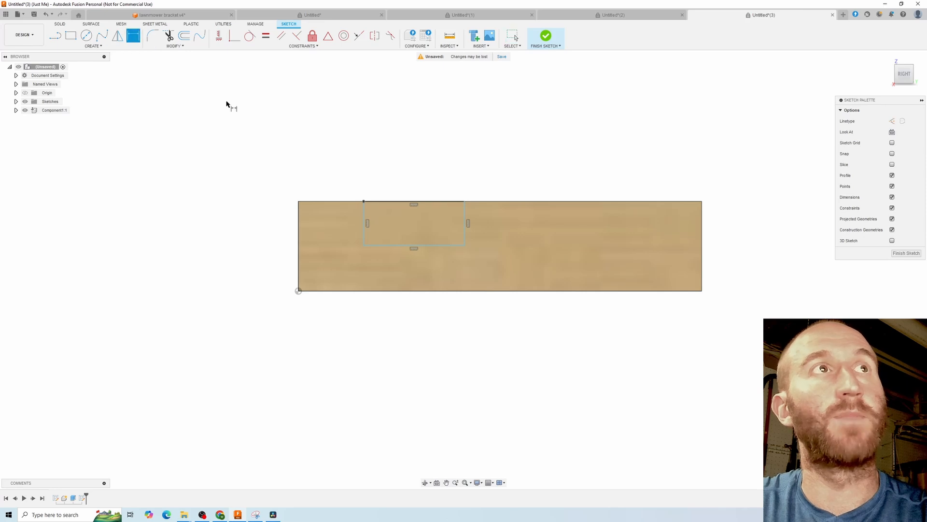
click(298, 202)
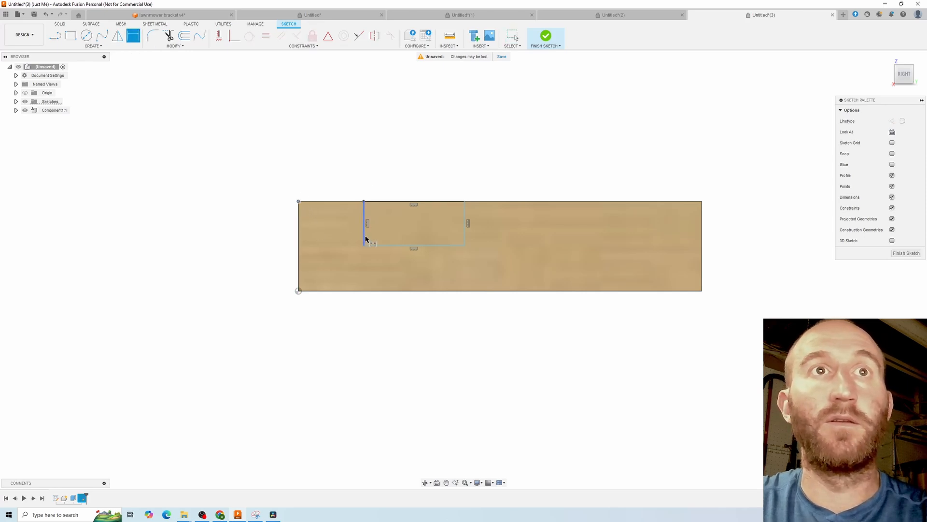
click(364, 234)
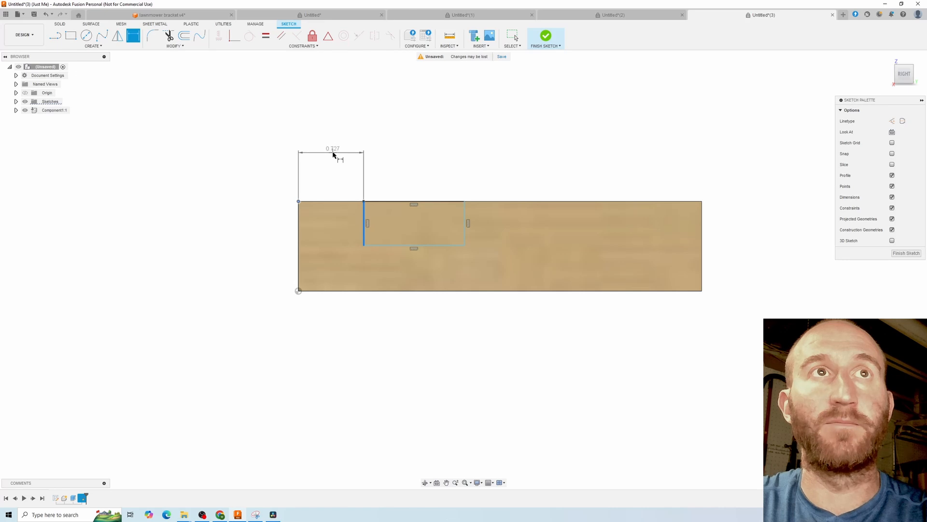
click(335, 153)
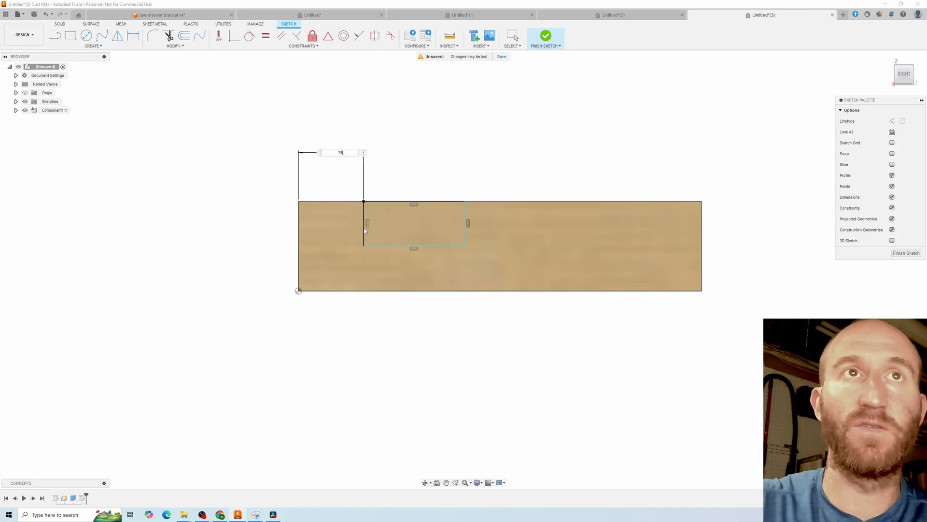
text(.75)
key(Return)
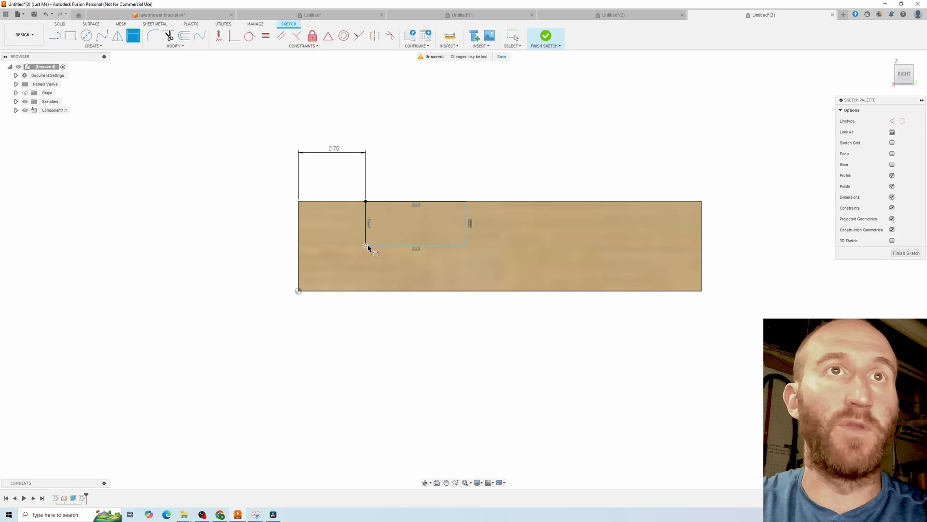
Step: Dimension the new rectangle's height and width to 0.5 in each
click(367, 236)
click(271, 230)
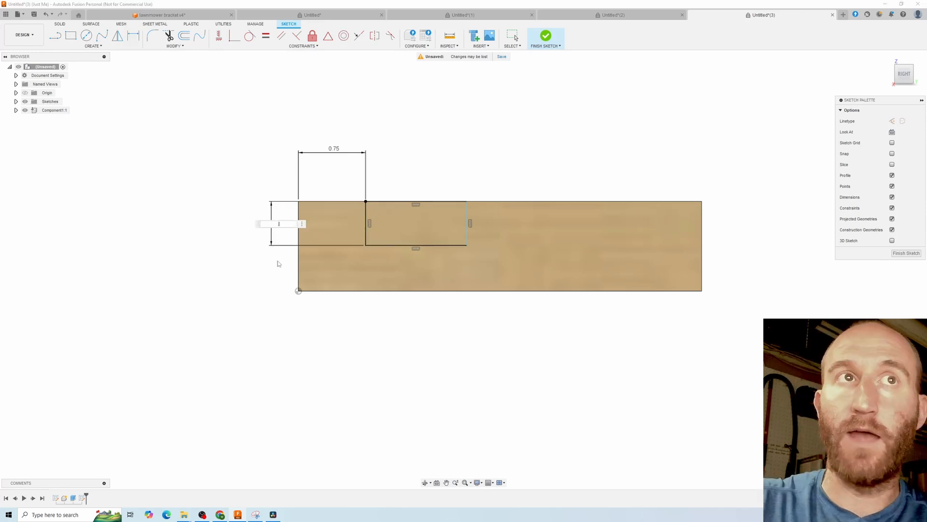
text(.5)
key(Return)
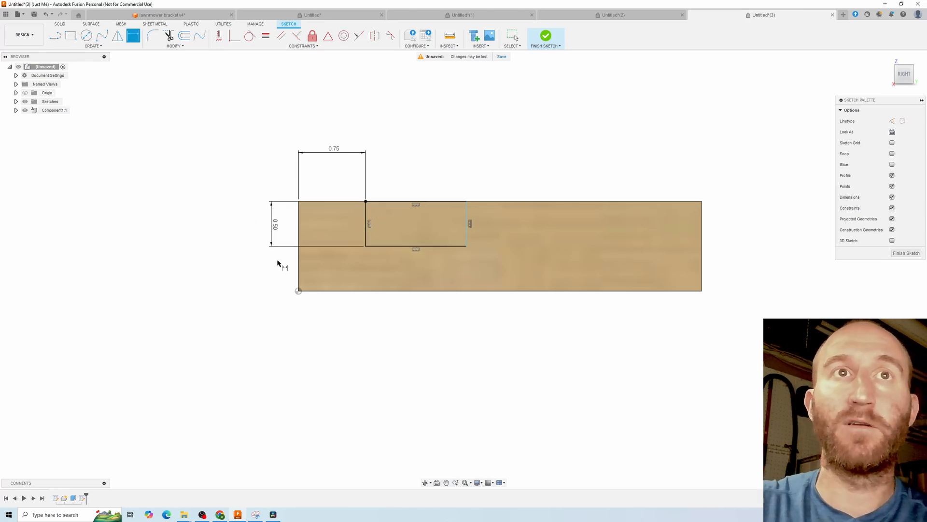
click(390, 247)
click(397, 274)
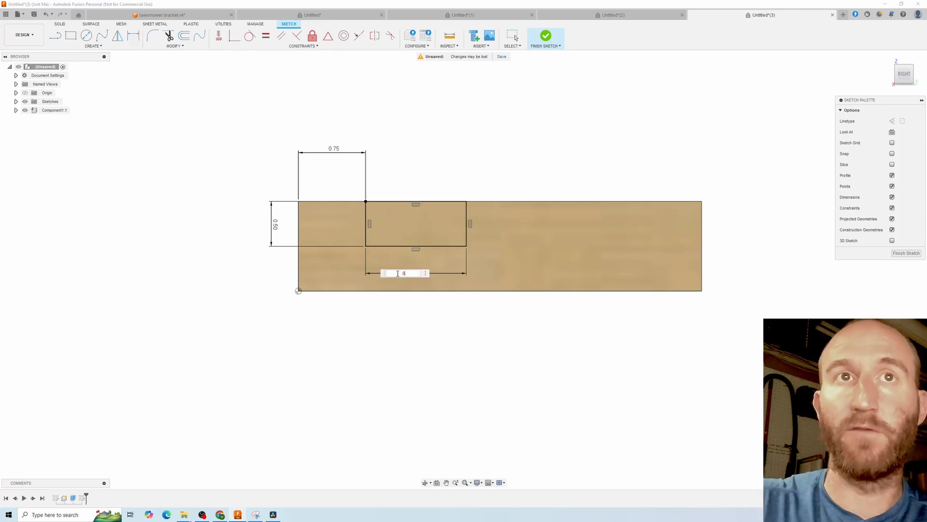
text(.5)
key(Return)
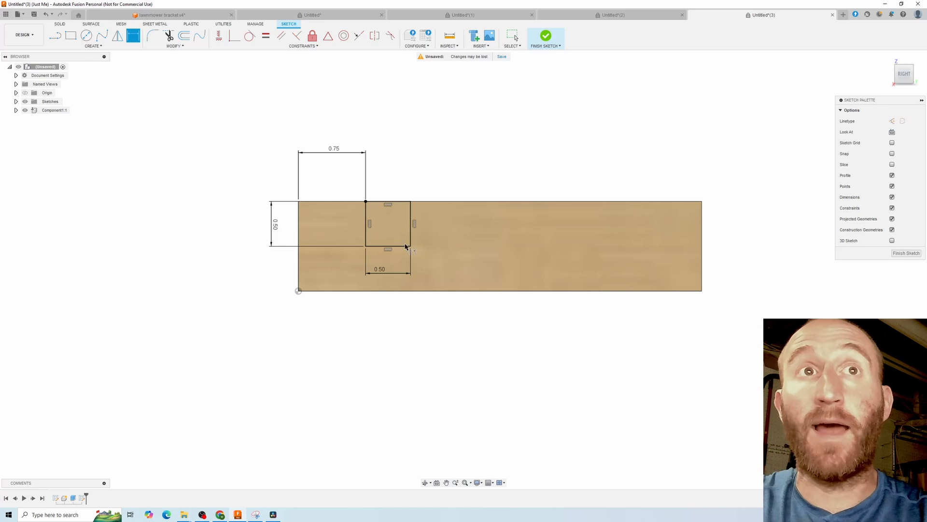
Step: Extrude the 0.5 in square profile back through the block as a cut at a distance of about -3.80 in
click(58, 25)
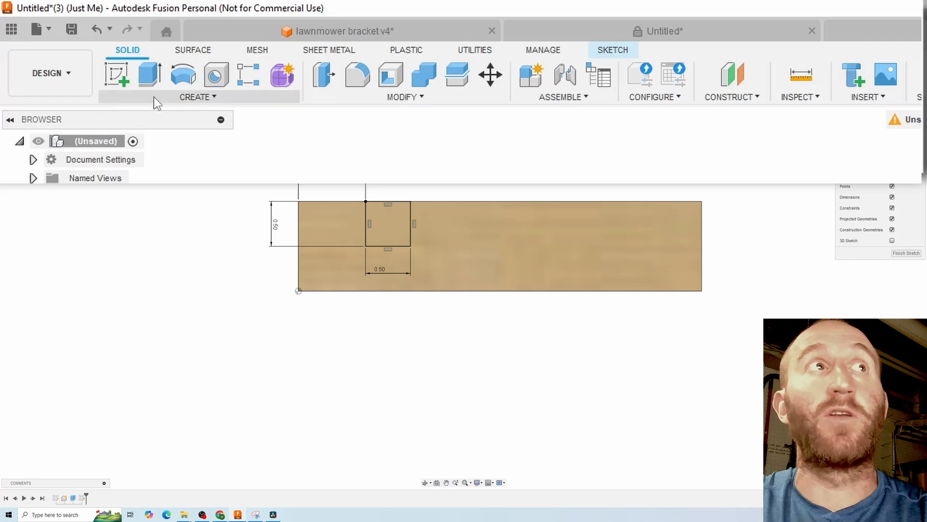
click(150, 77)
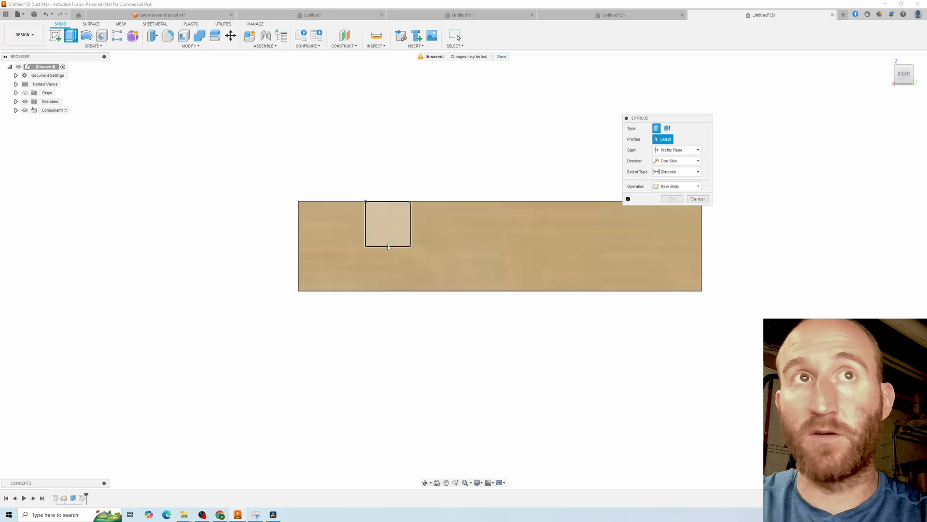
click(393, 226)
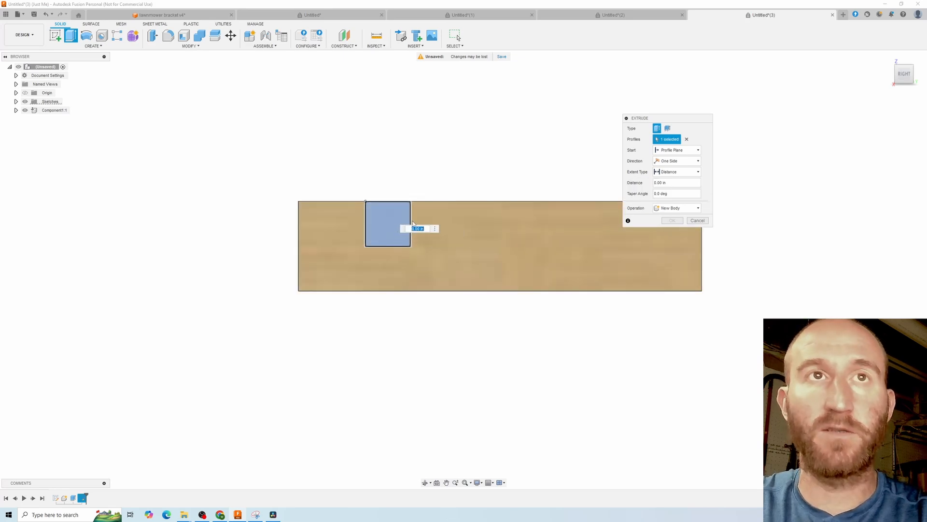
scroll(415, 198, down, 2)
shift+middle_drag(422, 181, 554, 262)
drag(596, 262, 313, 274)
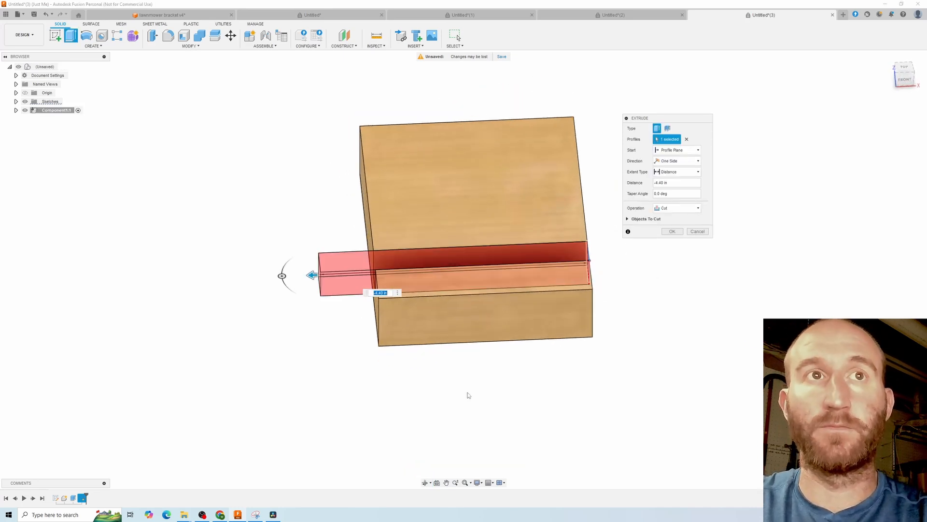
mouse_move(463, 387)
shift+middle_down()
mouse_move(418, 367)
mouse_move(474, 398)
mouse_move(488, 371)
mouse_move(449, 386)
shift+middle_up()
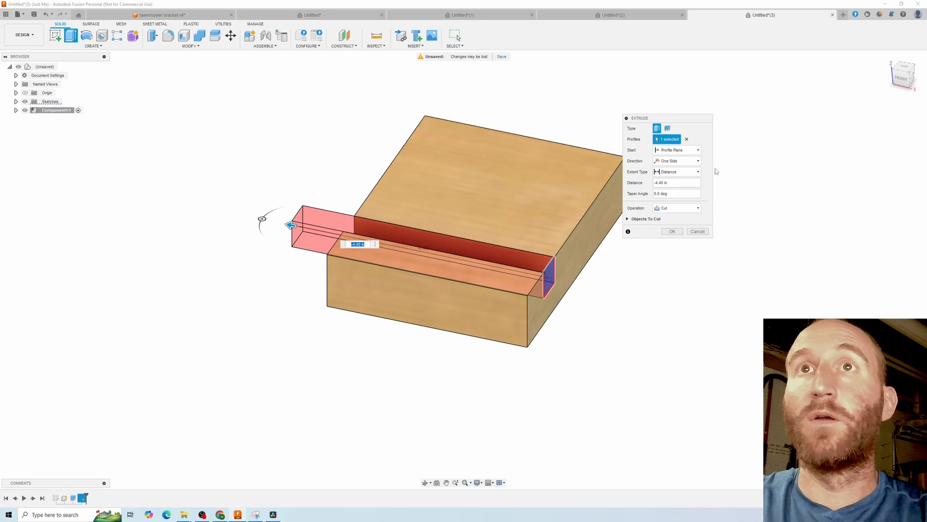
drag(295, 231, 328, 239)
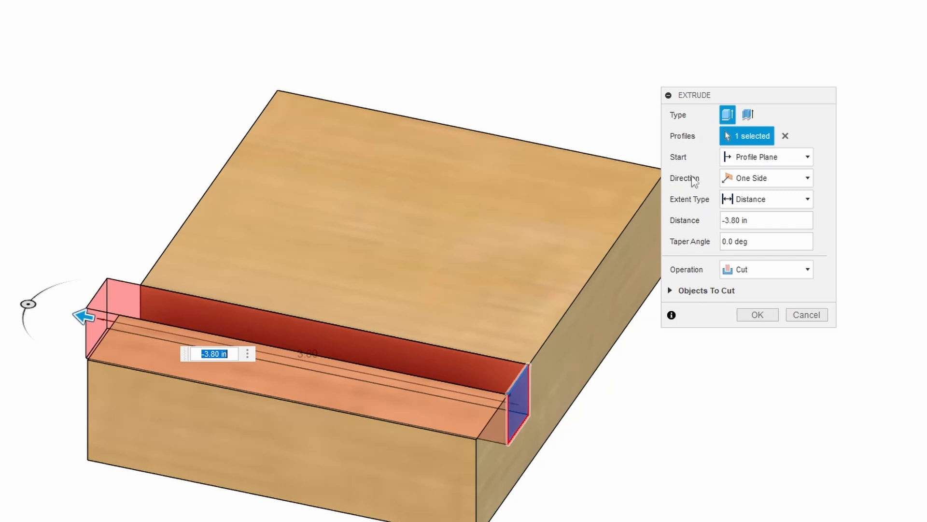
Step: Set the groove cut's extent type to All and apply the extrusion
click(776, 203)
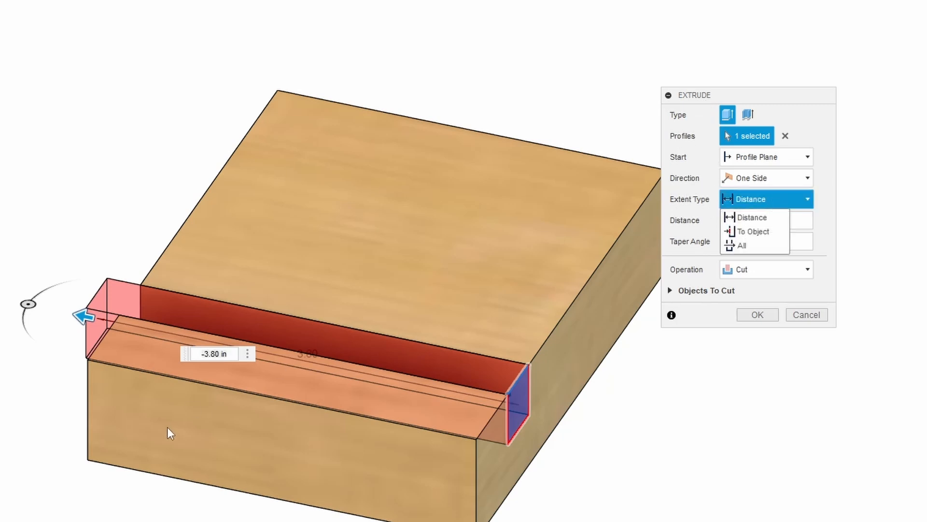
click(831, 234)
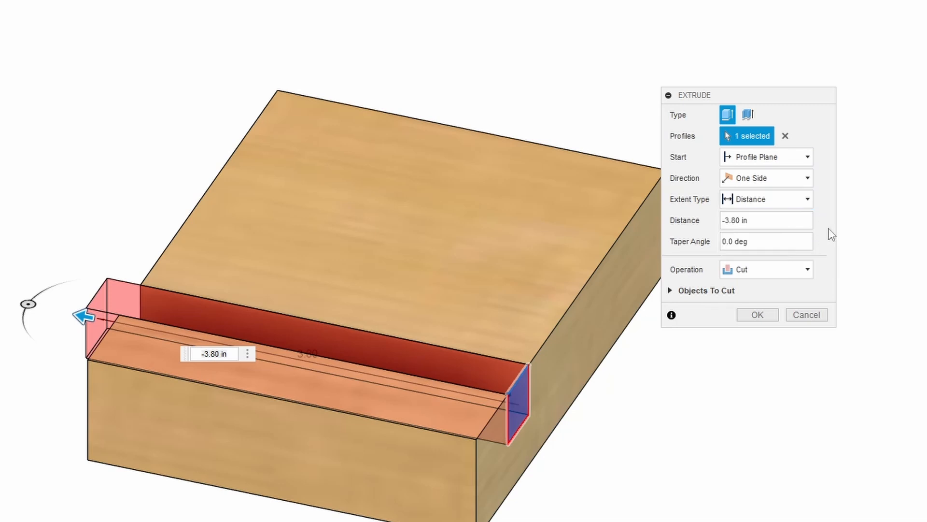
click(780, 203)
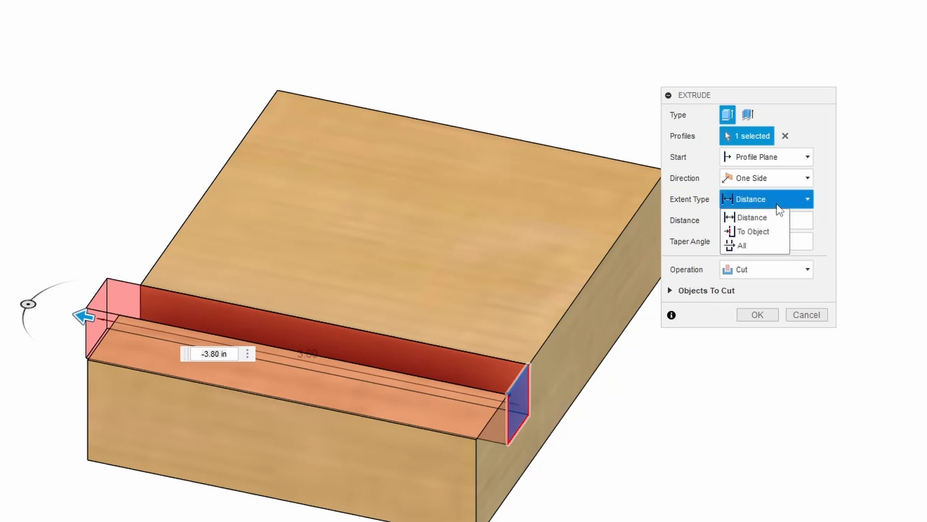
click(739, 246)
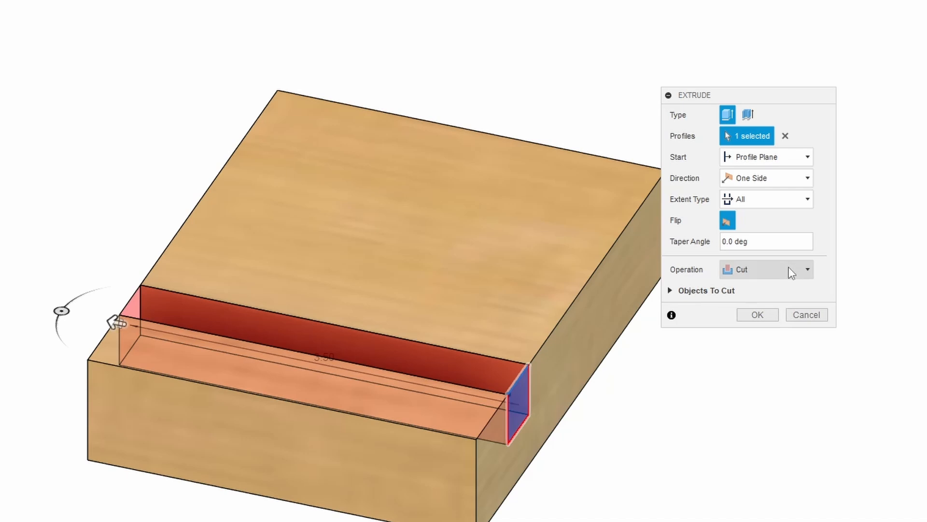
click(757, 315)
Step: Start a sketch on the grooved front face and draw a slanted line across its upper-left corner from the top edge's midpoint
shift+middle_drag(757, 317, 647, 350)
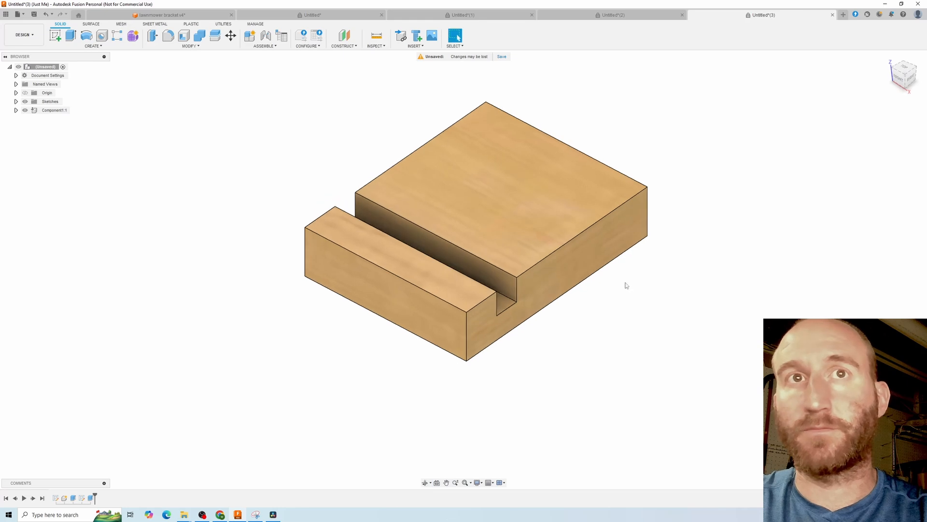
shift+middle_drag(626, 286, 608, 284)
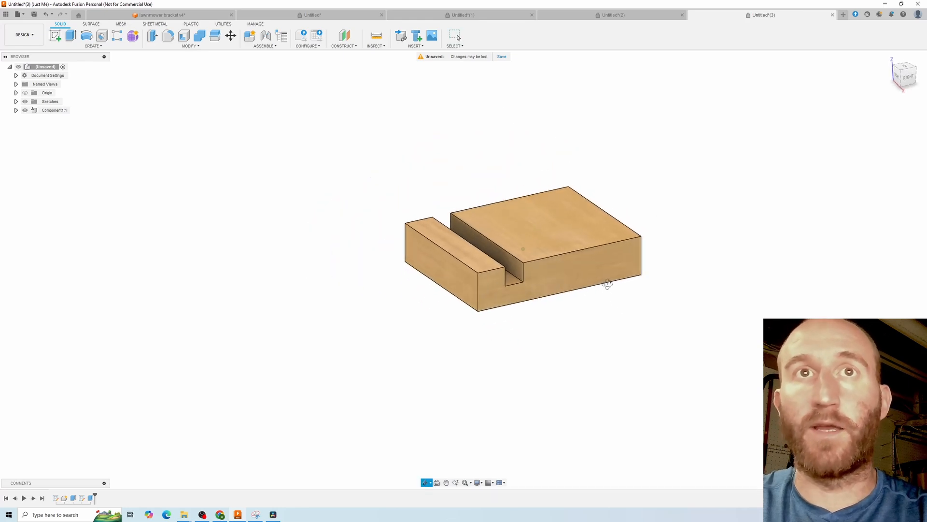
key(Escape)
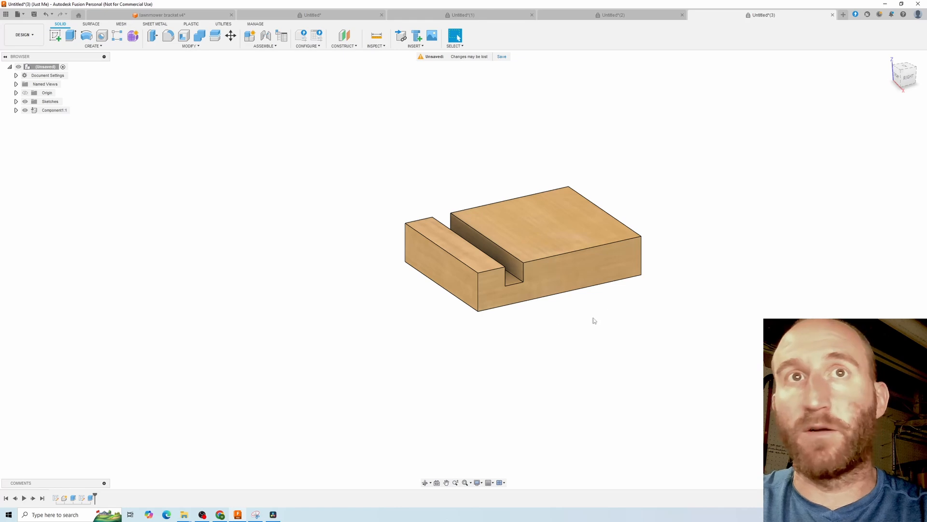
click(56, 38)
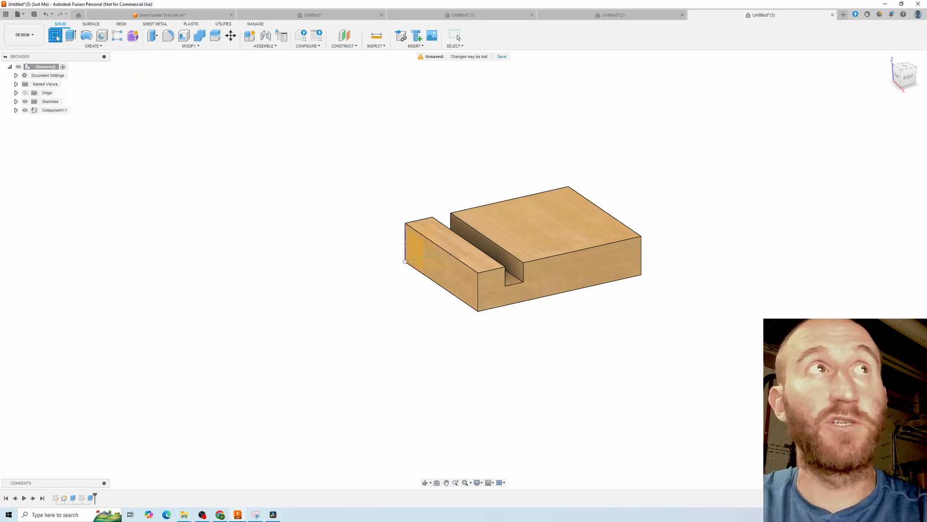
click(498, 292)
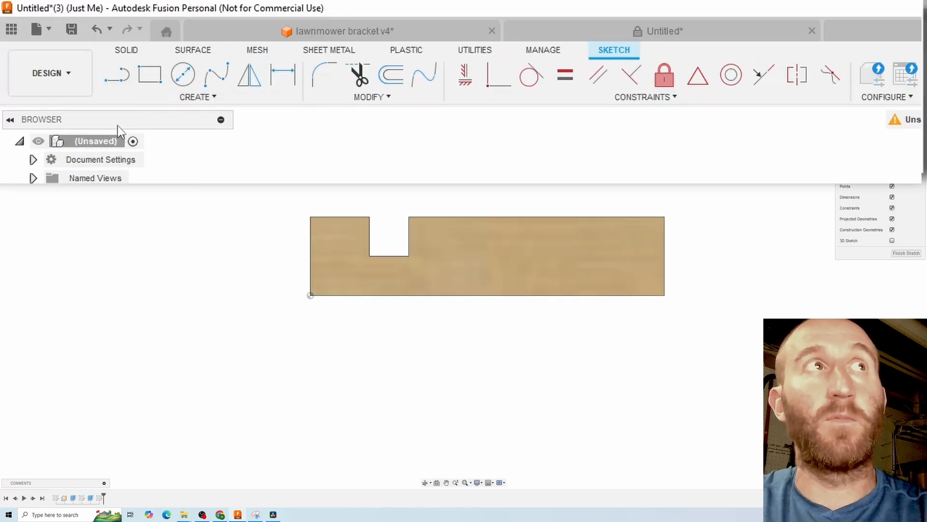
click(114, 82)
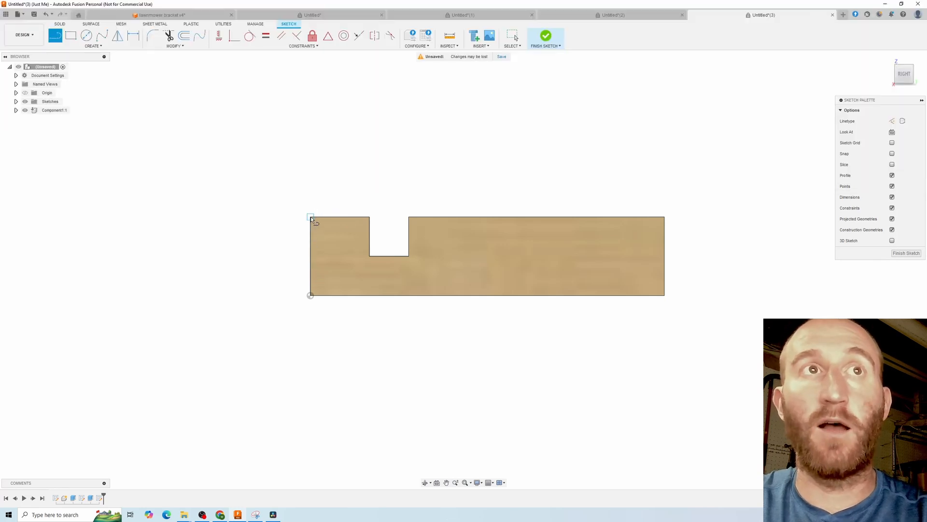
click(341, 217)
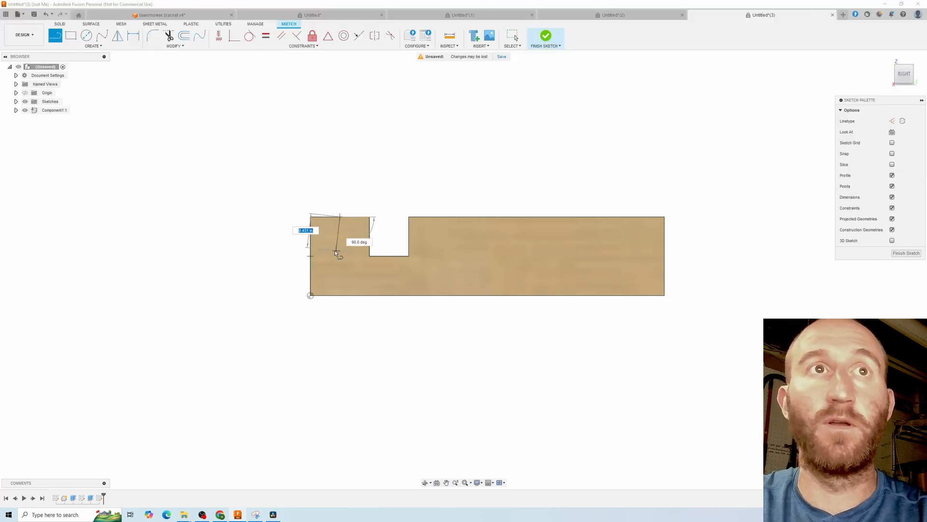
click(311, 245)
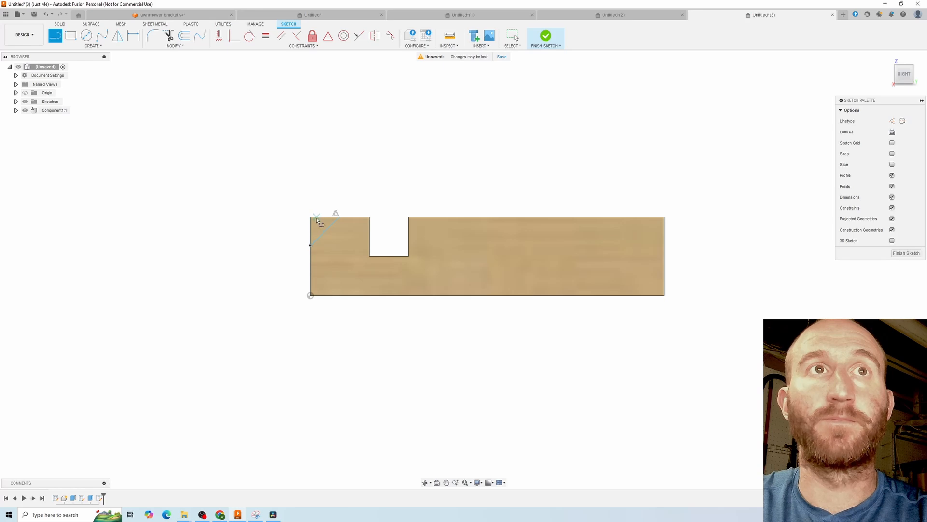
Step: Draw a steeper slanted line across the face's upper-right corner, from the top edge to the right edge
click(639, 217)
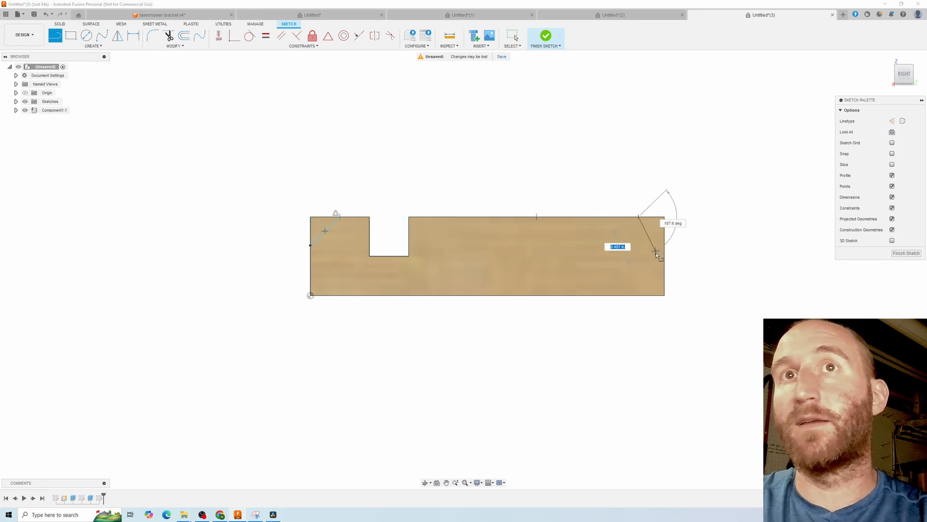
click(666, 276)
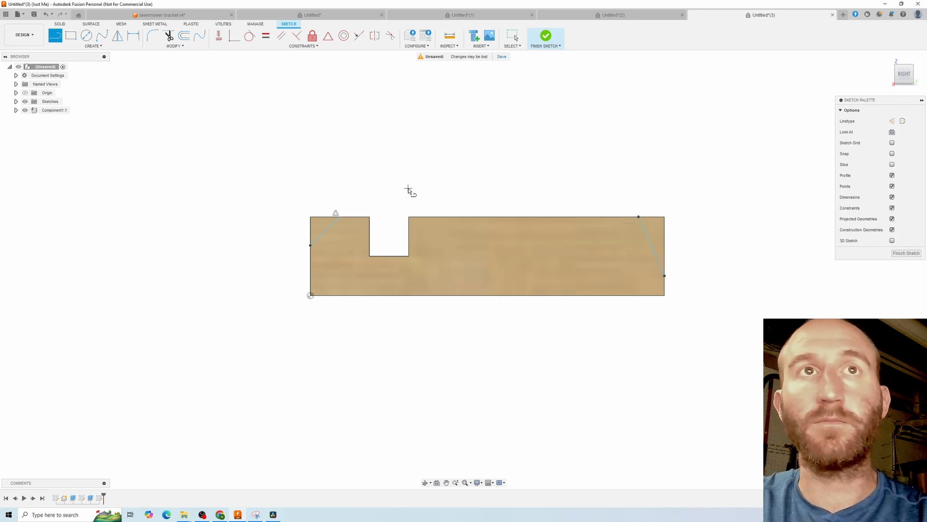
key(Escape)
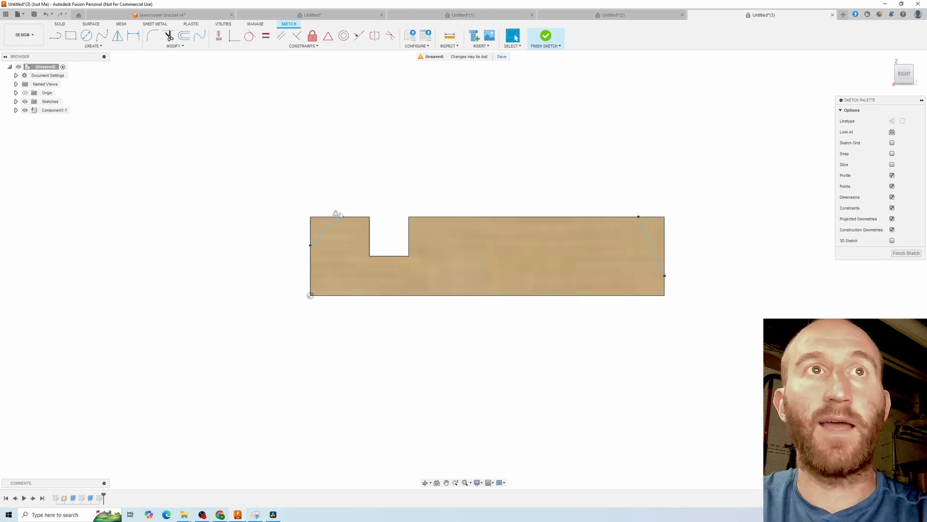
Step: Try to remove the midpoint constraint from the left slanted line's upper endpoint and move that point along the edge
click(340, 216)
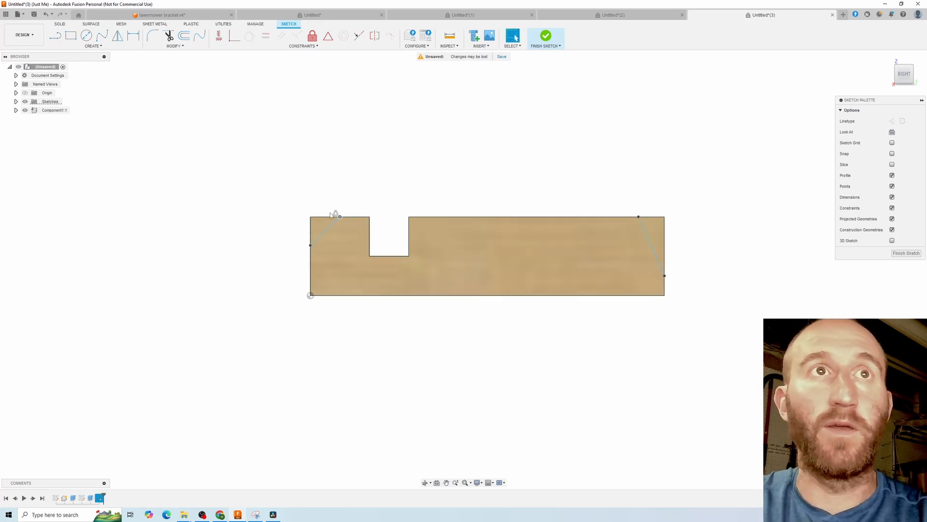
click(352, 184)
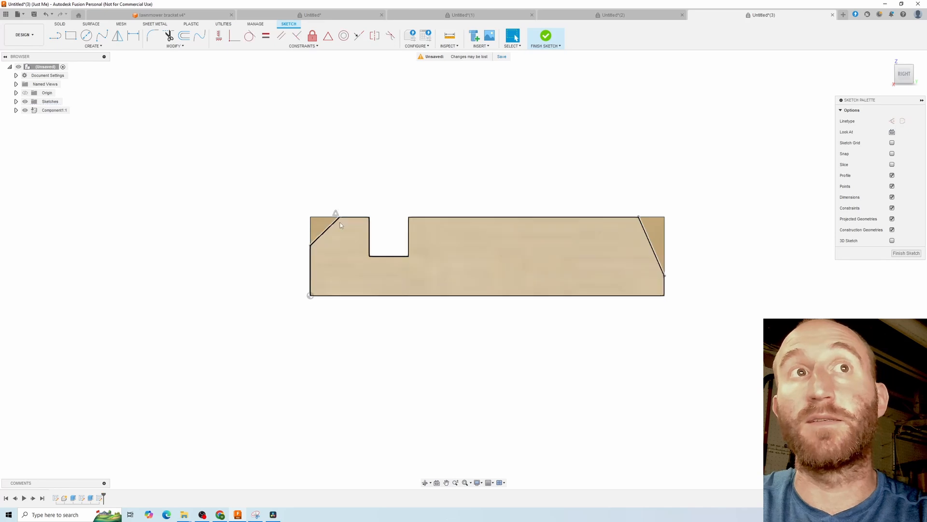
click(340, 216)
click(361, 179)
click(340, 216)
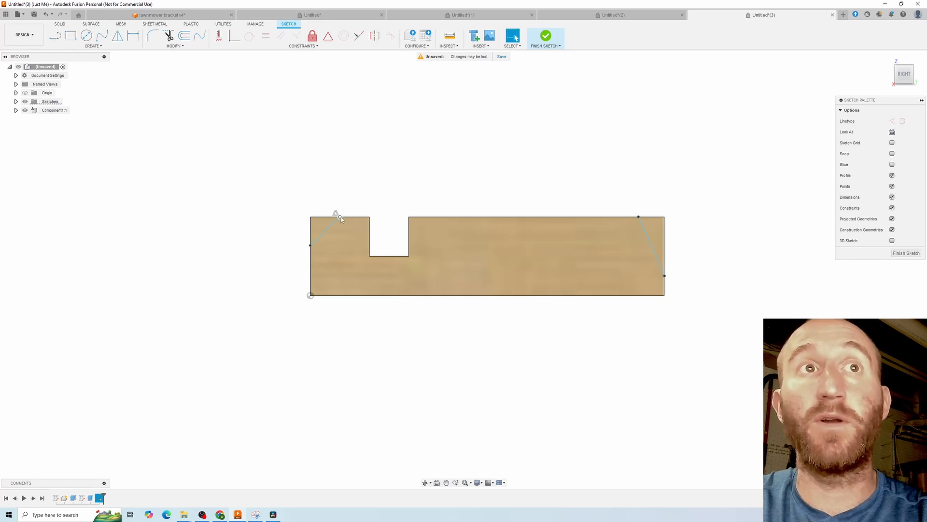
click(339, 216)
key(Escape)
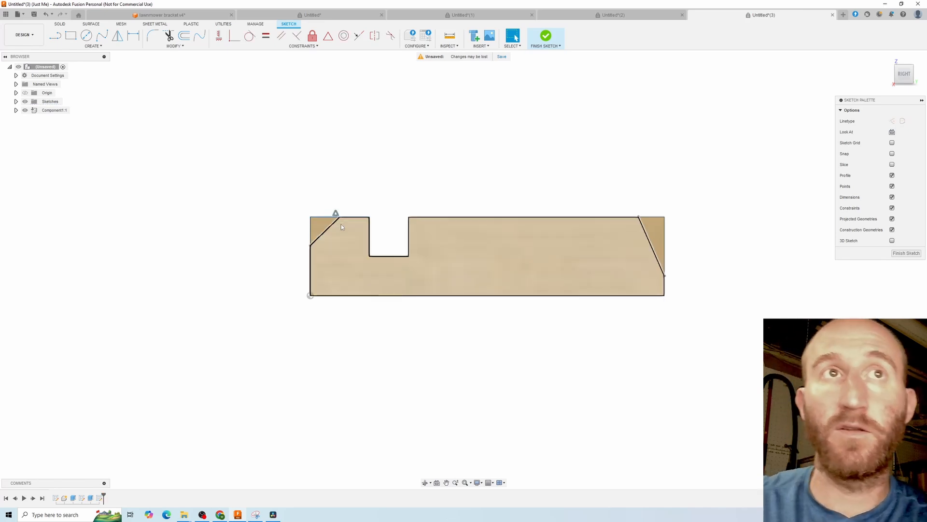
key(x)
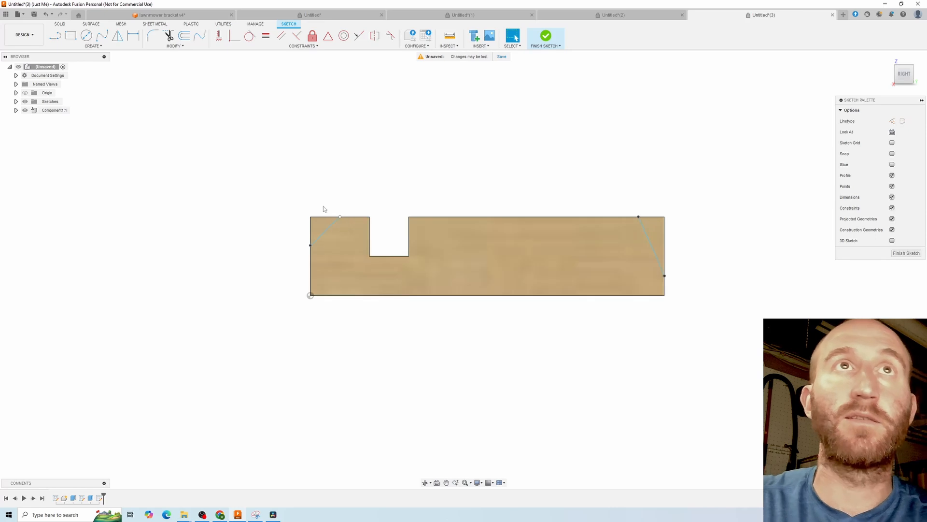
drag(340, 218, 351, 219)
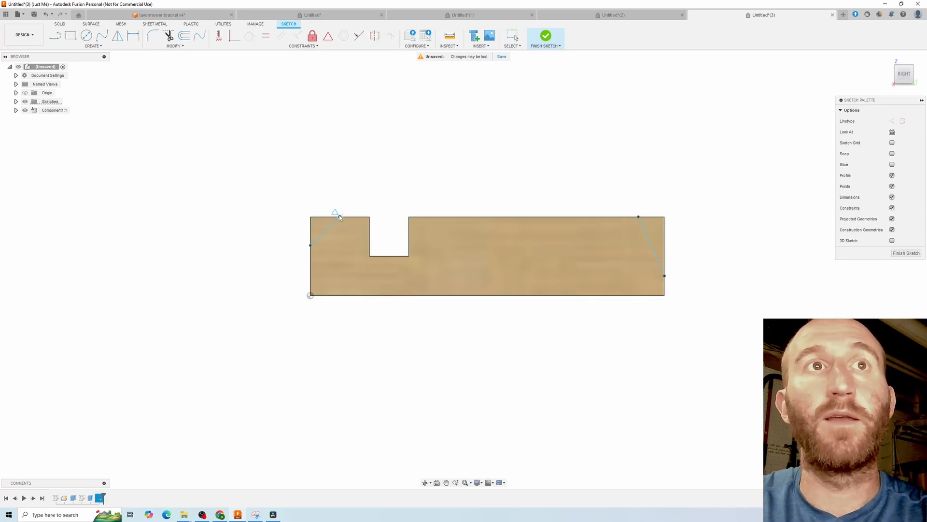
key(Escape)
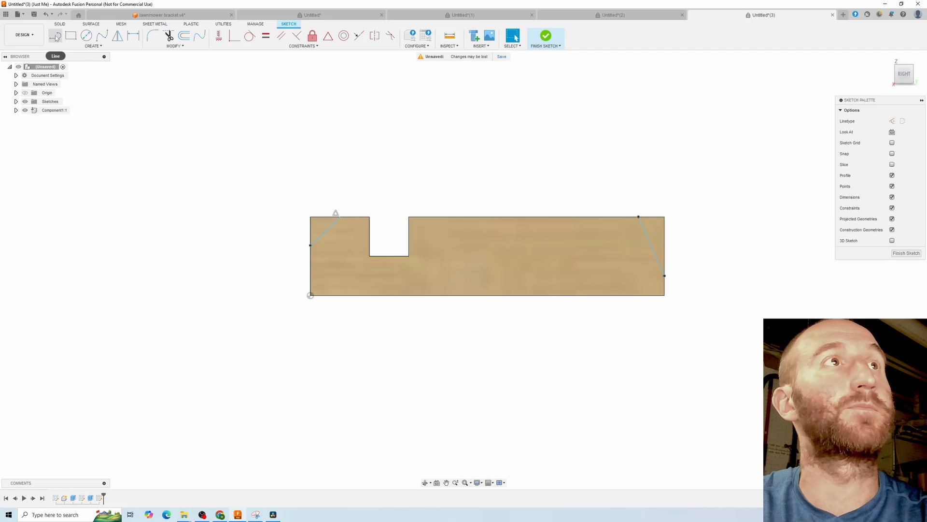
Step: Dimension the angle between the left slanted line and the block's left edge as 45 degrees
click(134, 37)
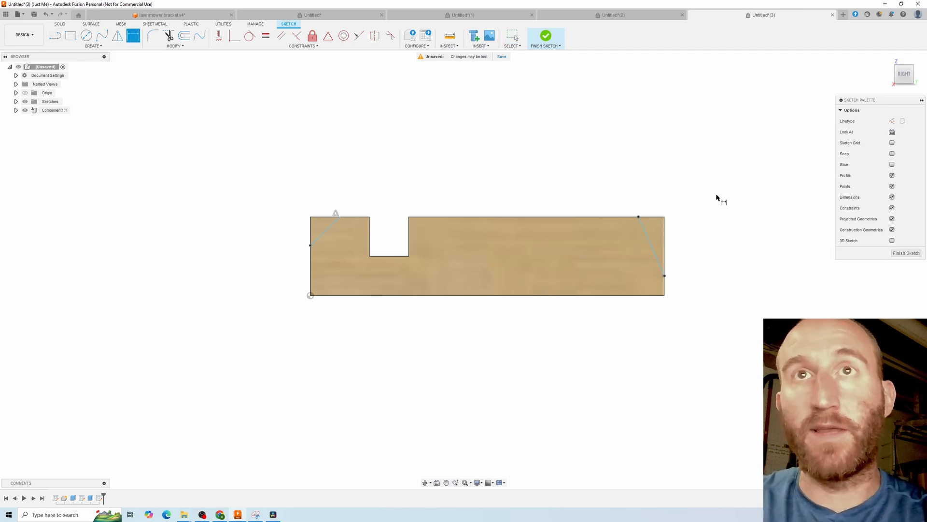
click(322, 237)
click(311, 236)
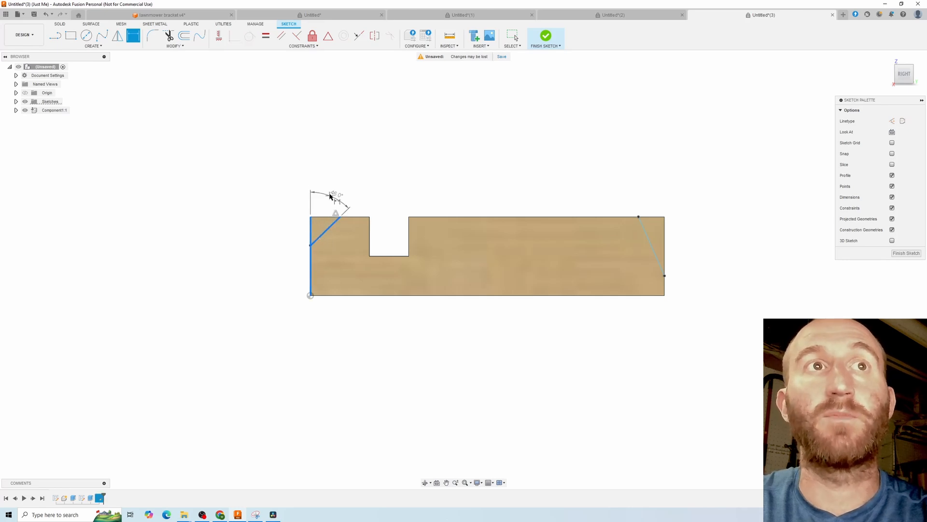
click(331, 183)
text(45)
key(Return)
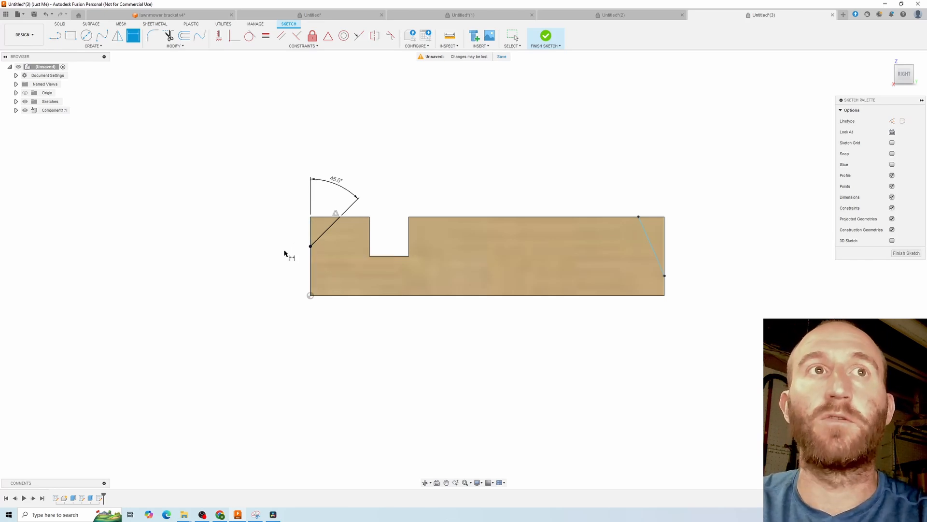
Step: Add a driven vertical dimension from the block face's upper-left corner to the left slanted line's lower endpoint
click(311, 235)
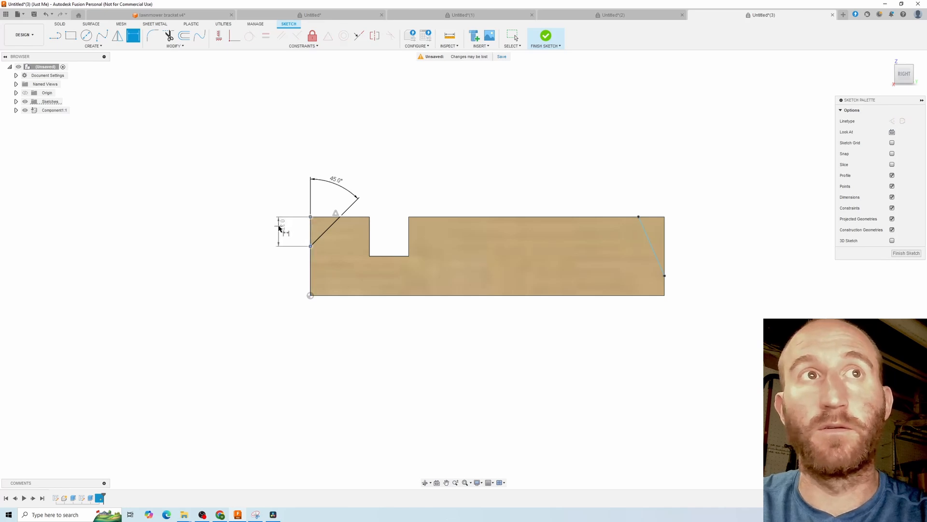
click(276, 230)
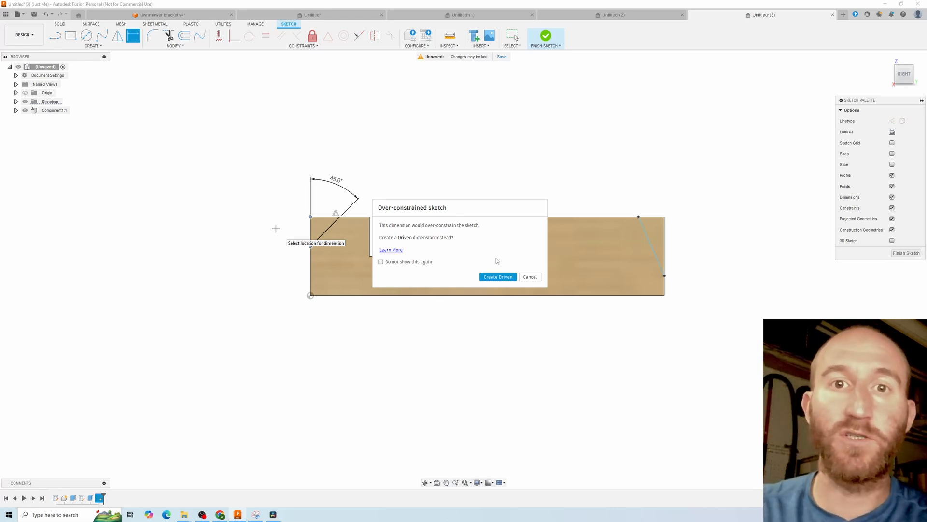
click(501, 279)
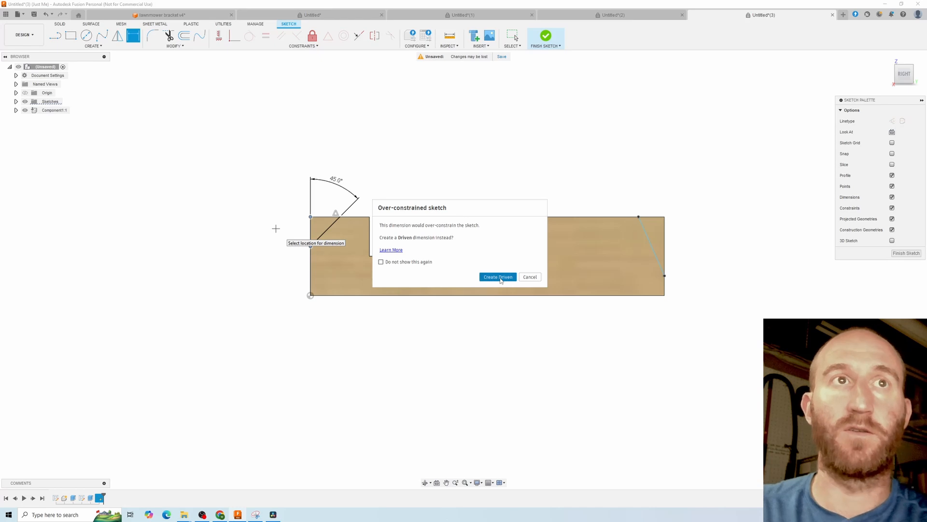
scroll(292, 191, up, 3)
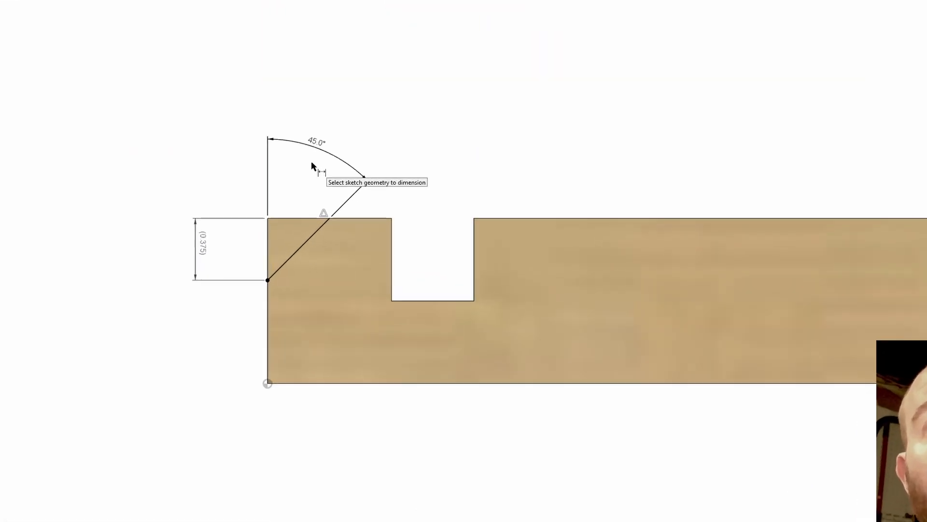
Step: Try 40 degrees for the angle between the left slanted line and the block's left edge, and restore it to 45 degrees
double_click(339, 161)
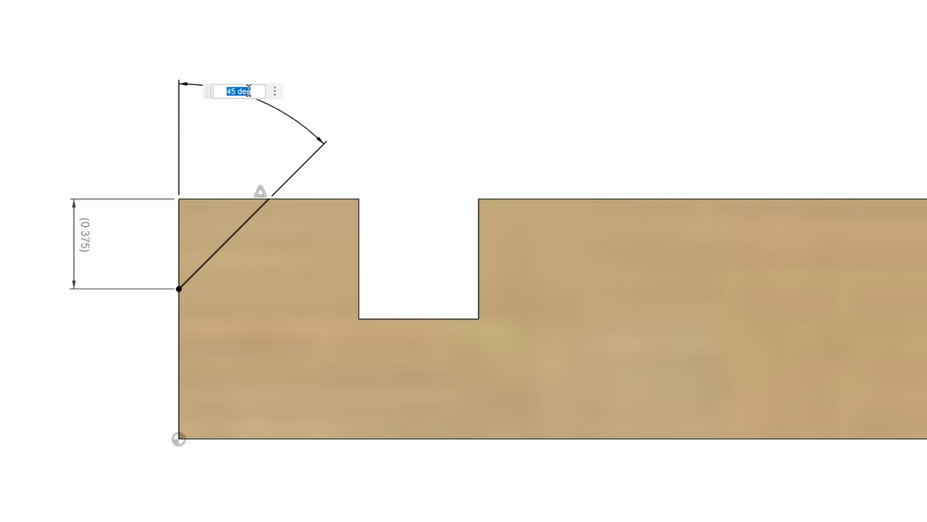
text(40)
key(Return)
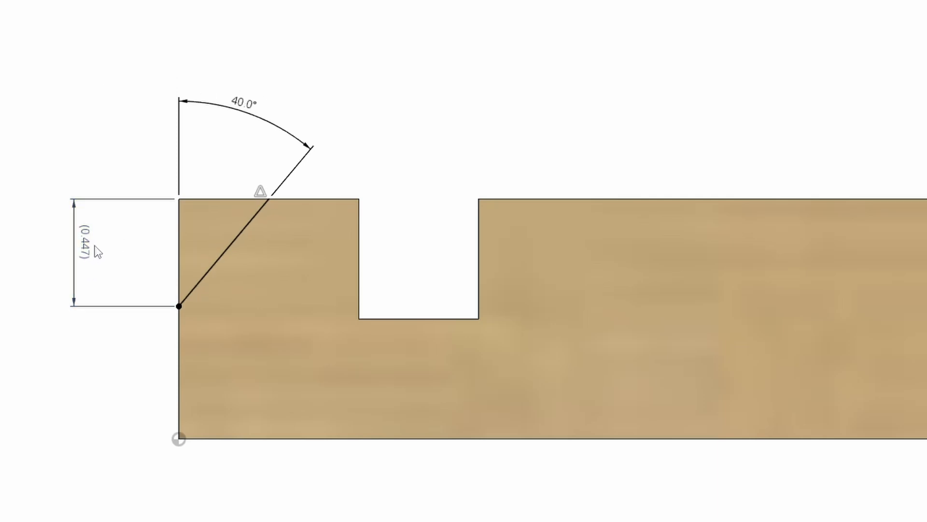
click(253, 103)
double_click(251, 103)
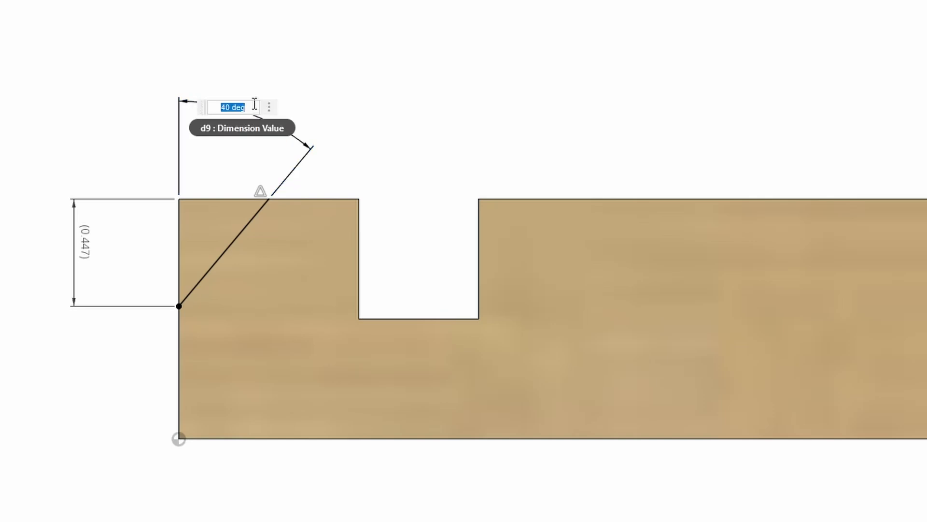
text(45)
key(Return)
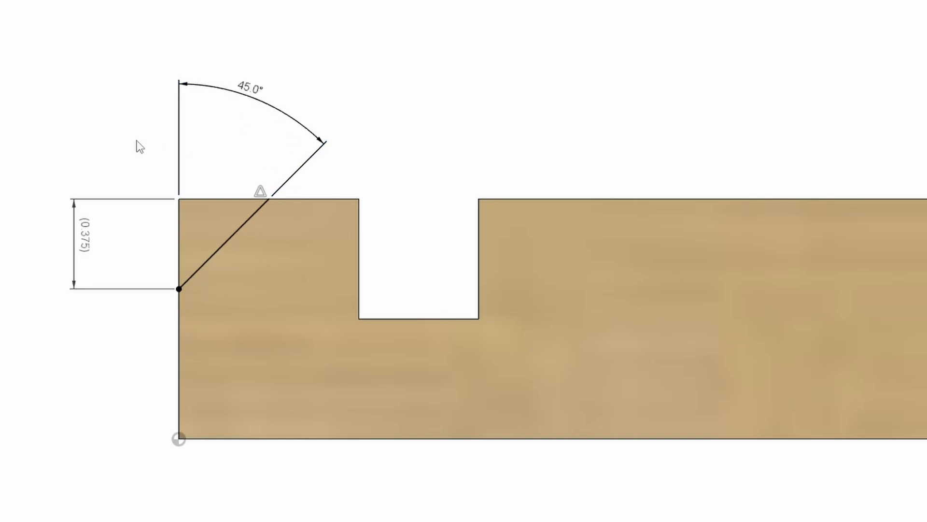
Step: Dimension the horizontal distance from the right slanted line's upper endpoint to the face's upper-right corner as 0.25 in
scroll(62, 400, down, 5)
scroll(838, 425, up, 3)
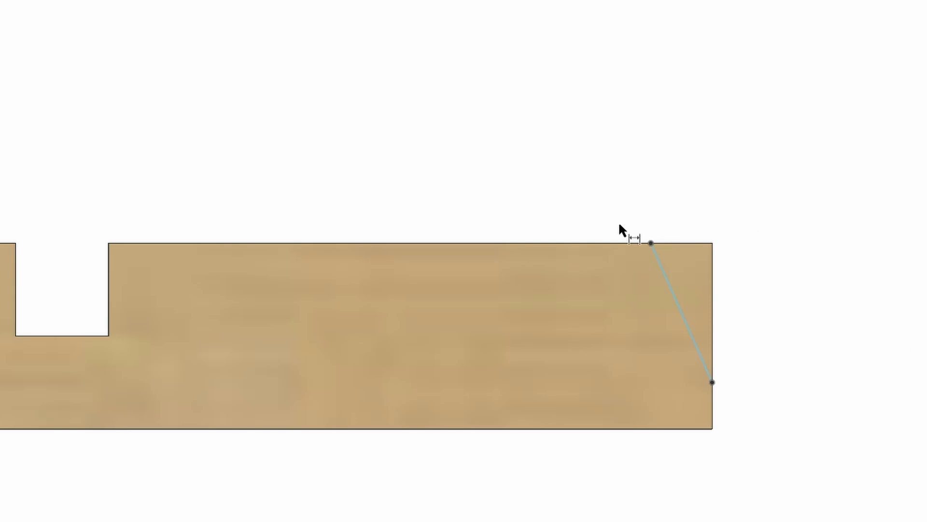
click(651, 243)
click(712, 243)
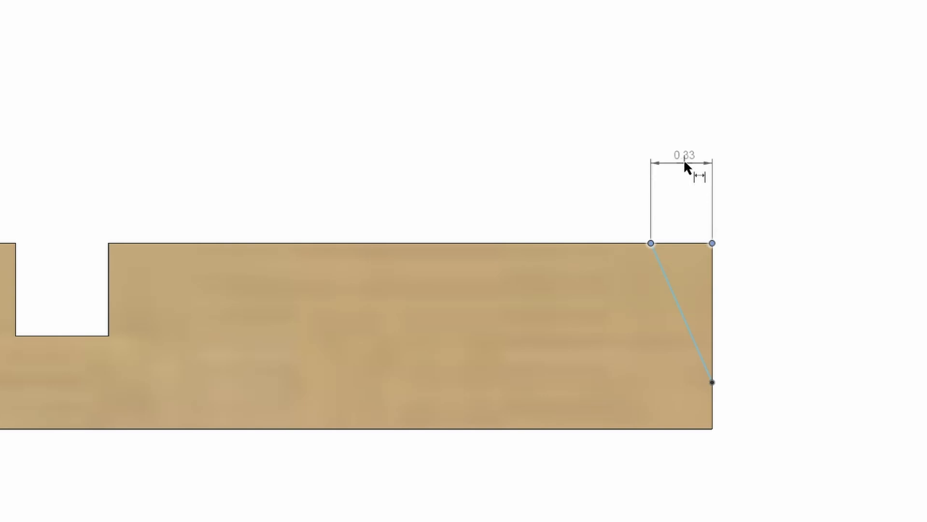
click(689, 121)
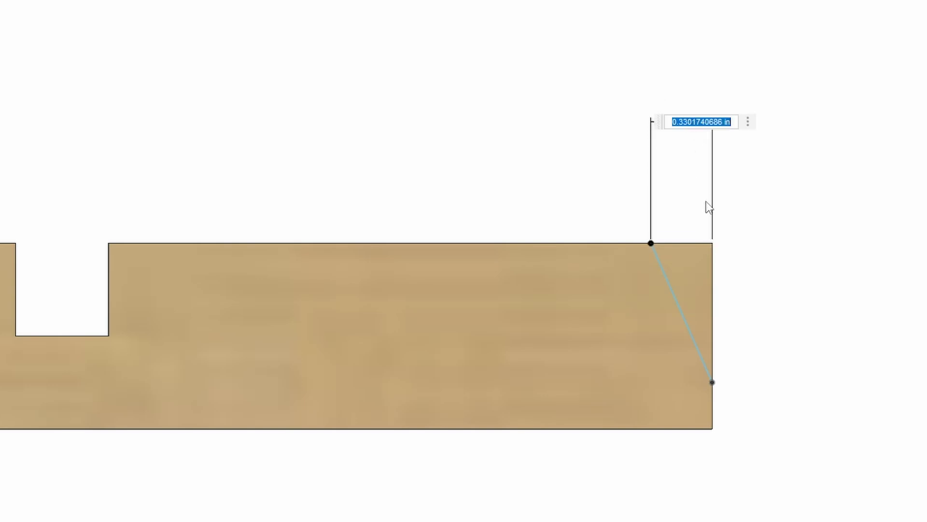
text(.25)
key(Return)
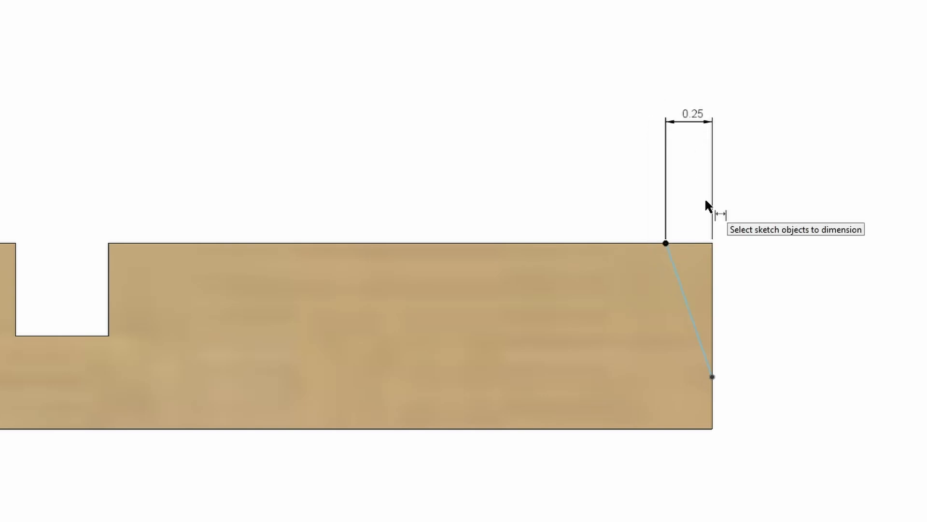
Step: Dimension the vertical distance from the face's lower-right corner to the right slanted line's lower endpoint as 0.25 in
click(717, 424)
click(713, 377)
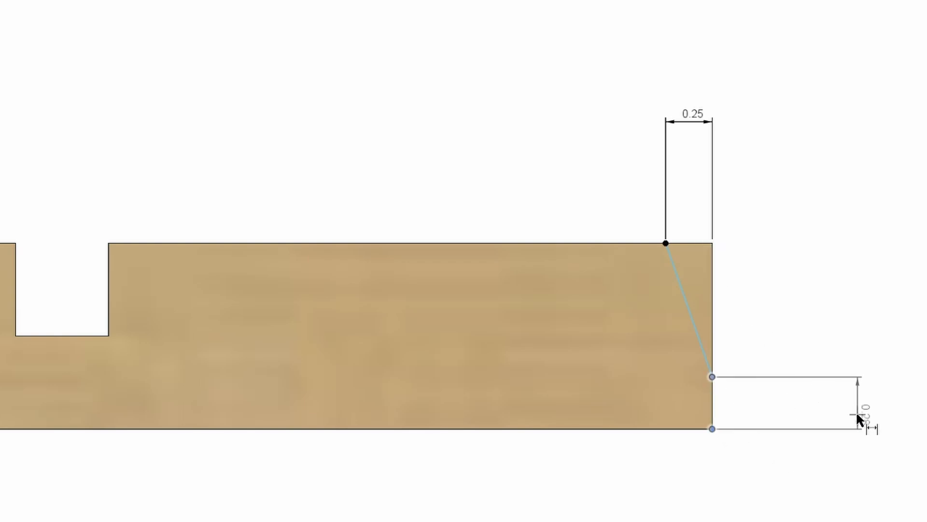
click(847, 404)
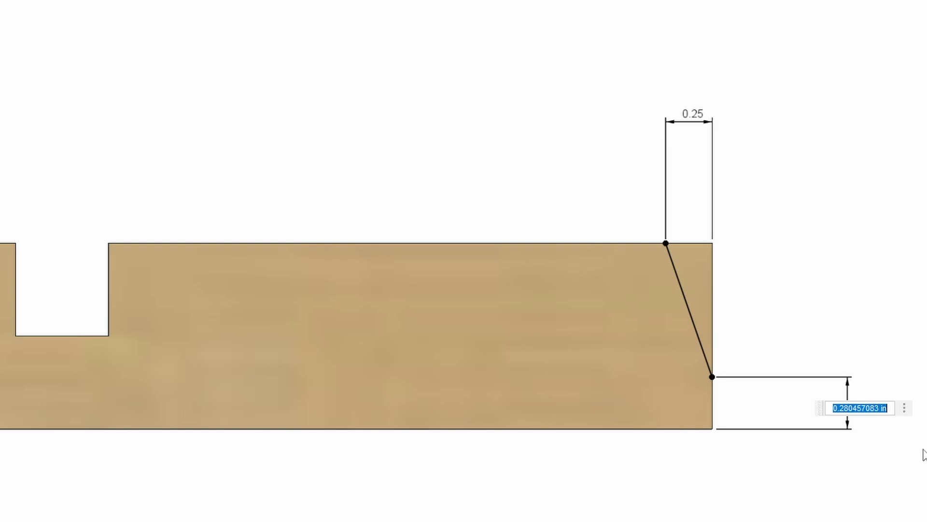
text(0.25)
key(Return)
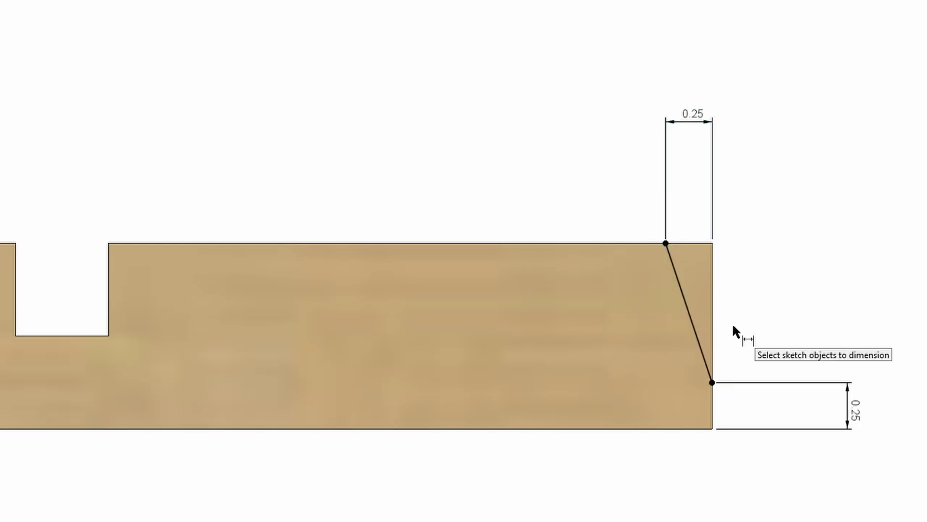
Step: Add a driven angle dimension between the right slanted line and the block's right edge, placing its label outside the upper-right corner
click(714, 323)
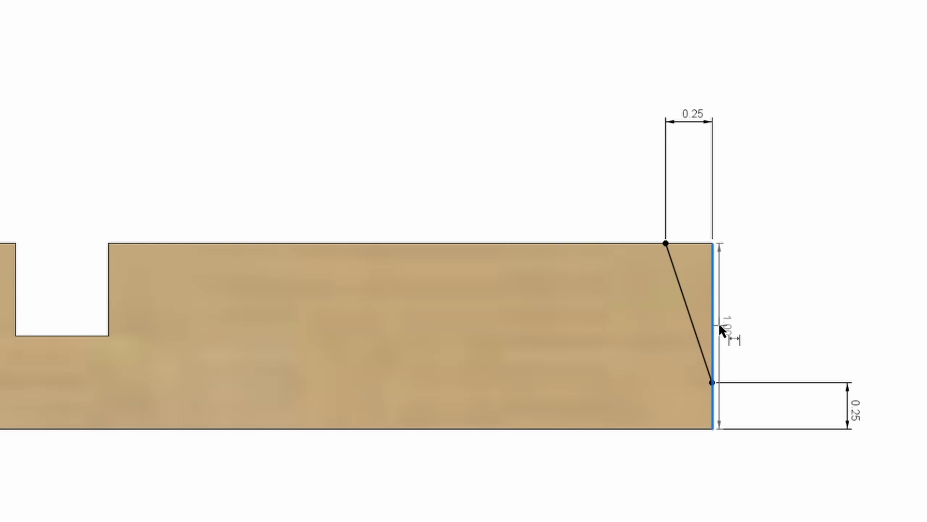
click(694, 333)
click(685, 189)
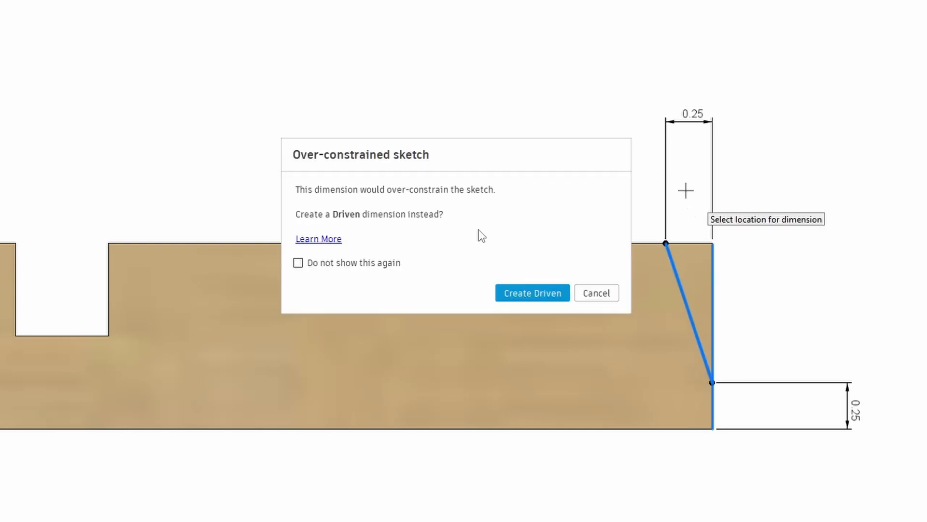
click(524, 297)
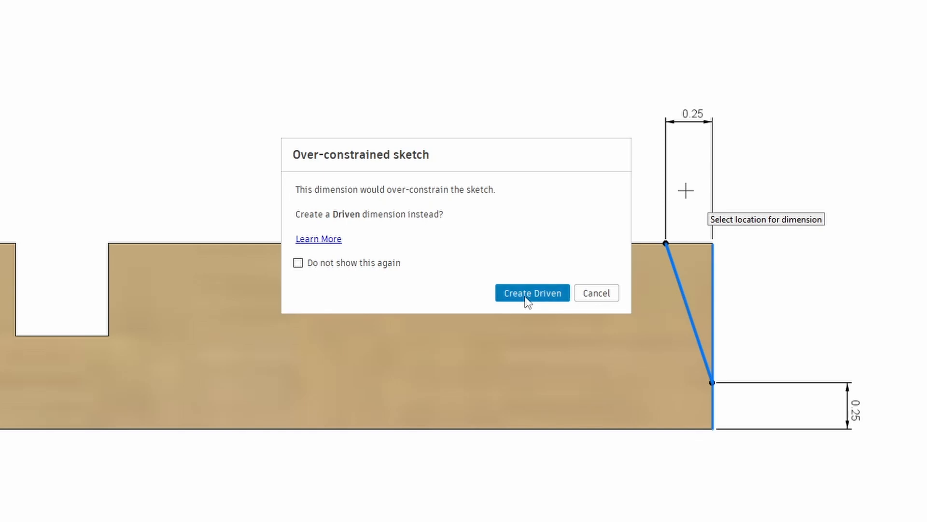
drag(641, 194, 790, 200)
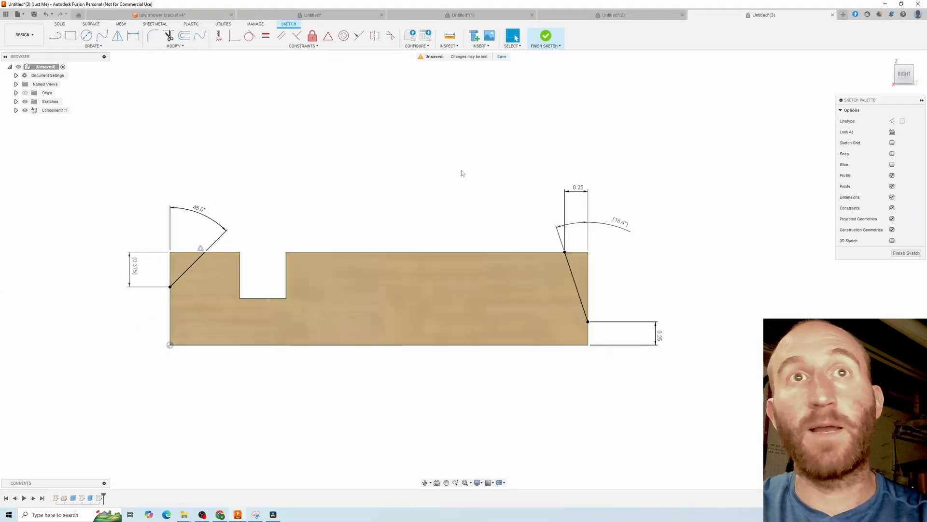
Step: Extrude both triangular corner profiles into the block as a cut with a distance of -4.30 in
click(60, 24)
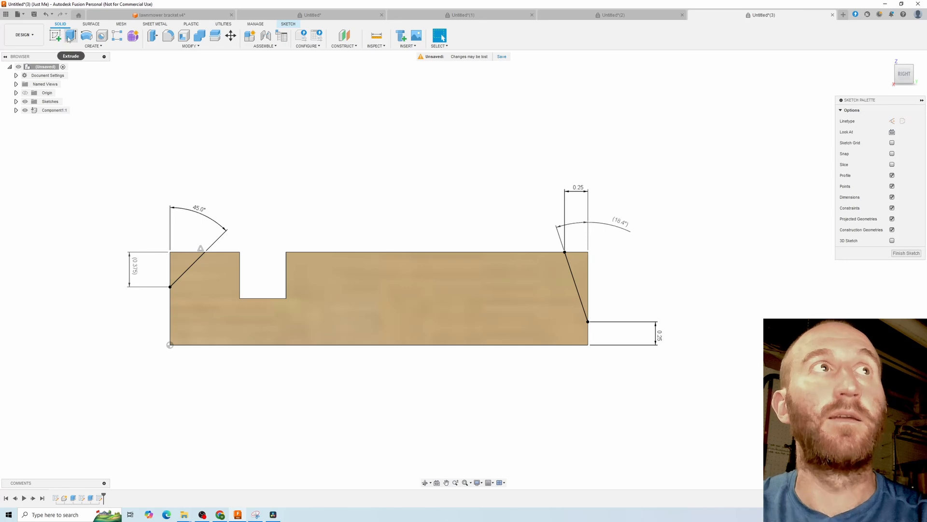
click(69, 37)
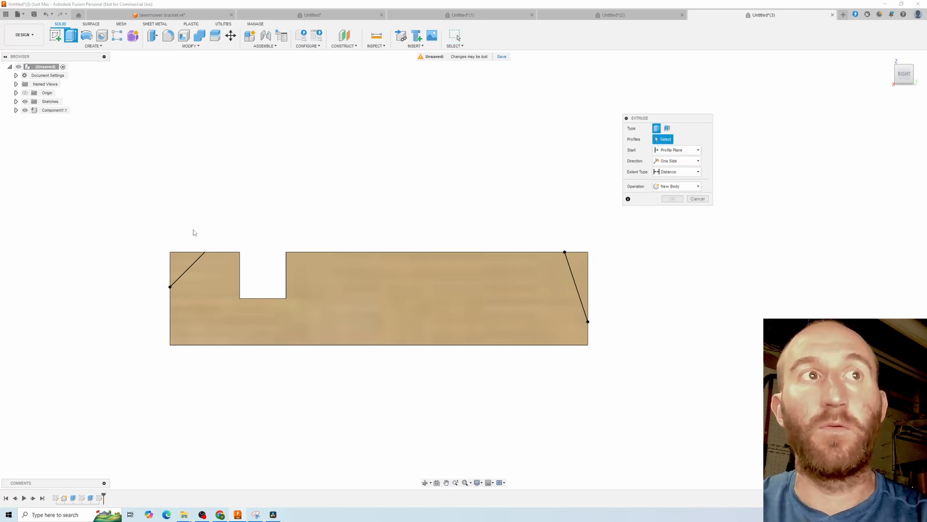
click(182, 270)
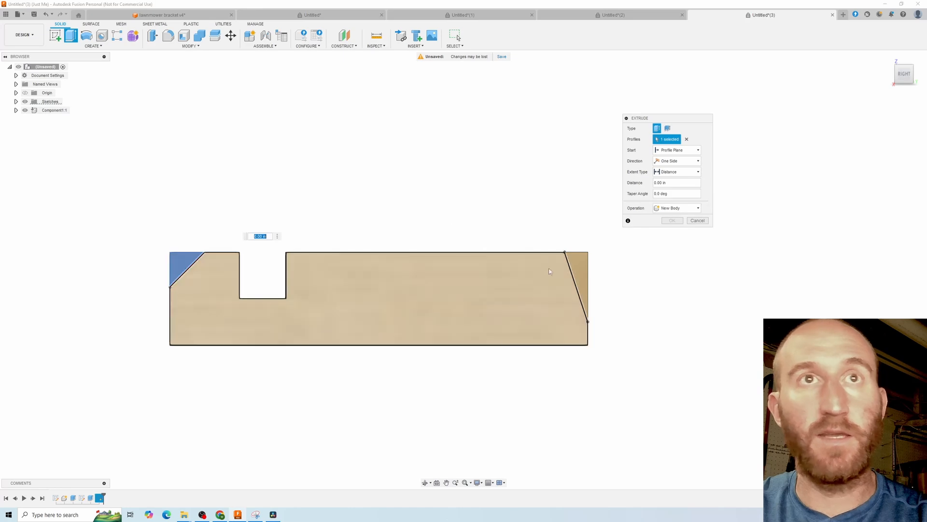
click(585, 271)
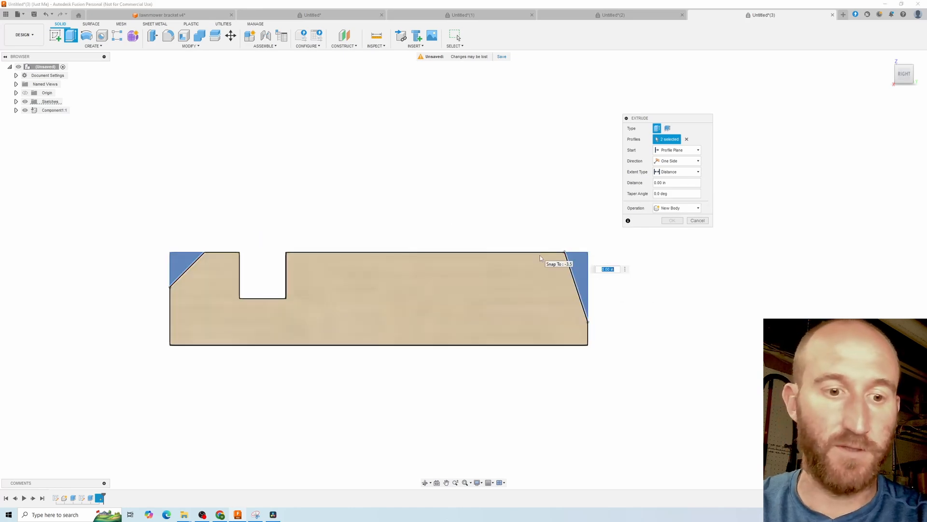
scroll(534, 255, down, 2)
shift+middle_drag(447, 216, 506, 240)
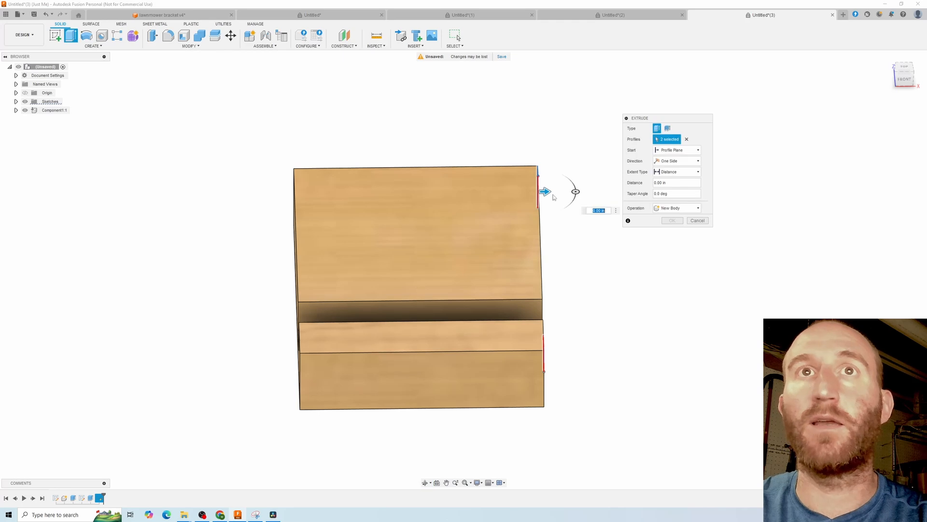
drag(547, 192, 243, 215)
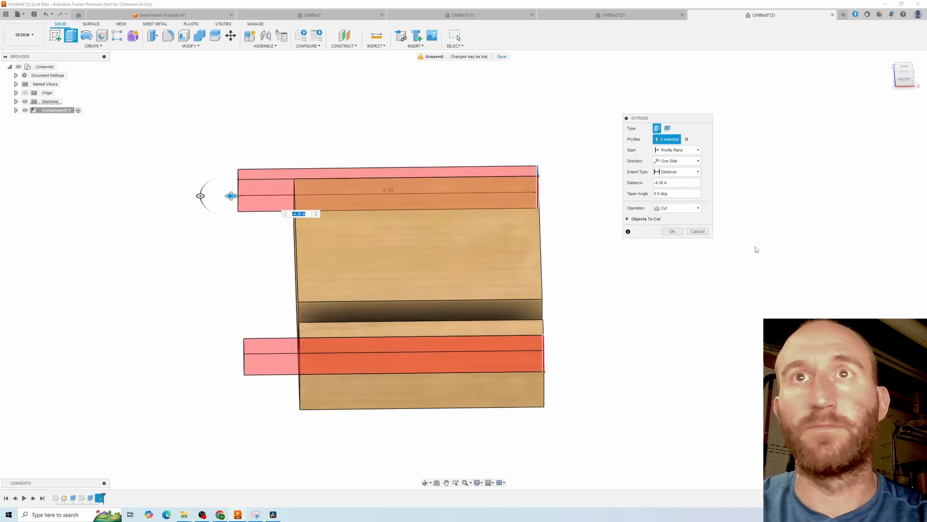
click(672, 232)
shift+middle_drag(659, 315, 550, 376)
scroll(525, 355, down, 5)
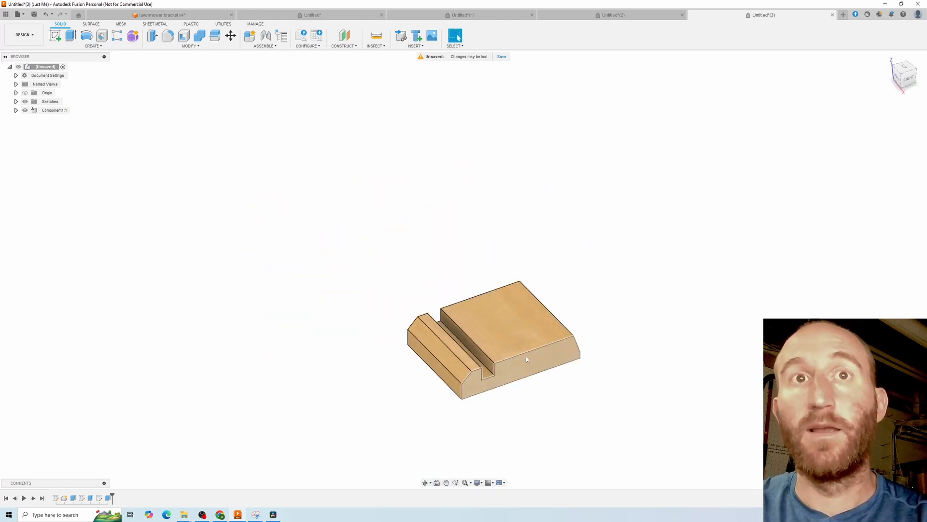
scroll(408, 265, up, 3)
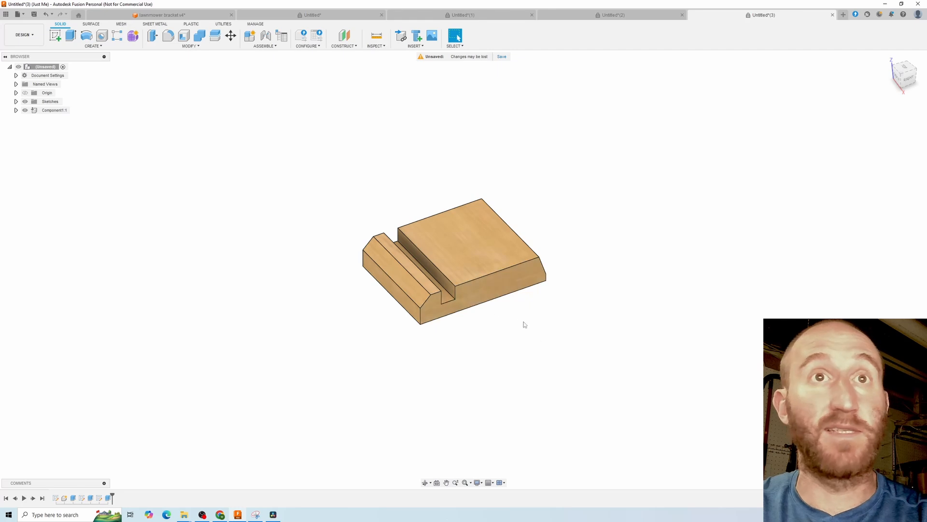
scroll(522, 324, up, 2)
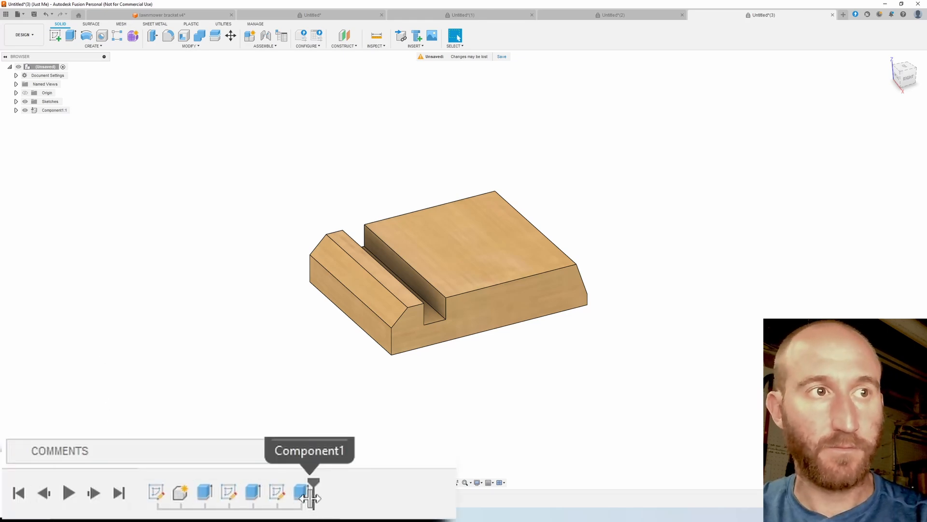
Step: Roll the design history back to just after the block's base extrusion
mouse_move(314, 483)
mouse_down()
mouse_move(183, 493)
mouse_move(199, 497)
mouse_up()
click(197, 495)
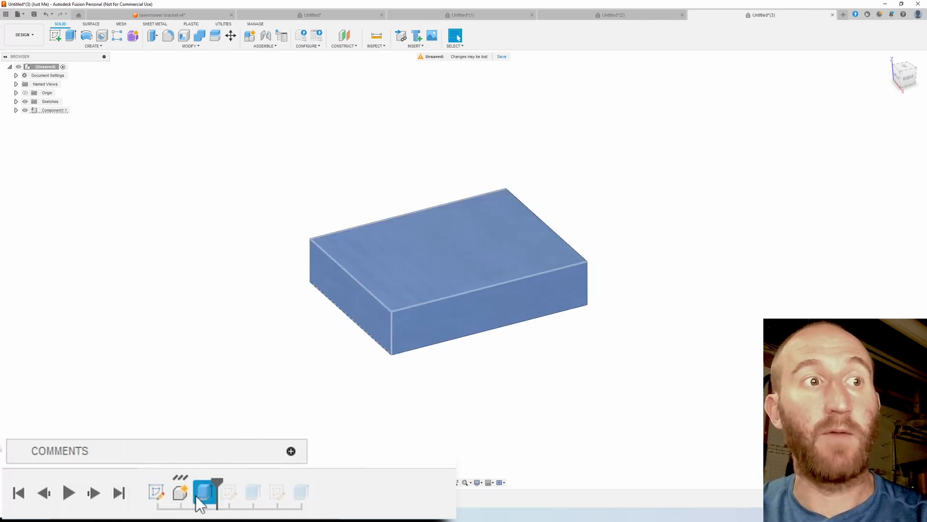
click(245, 403)
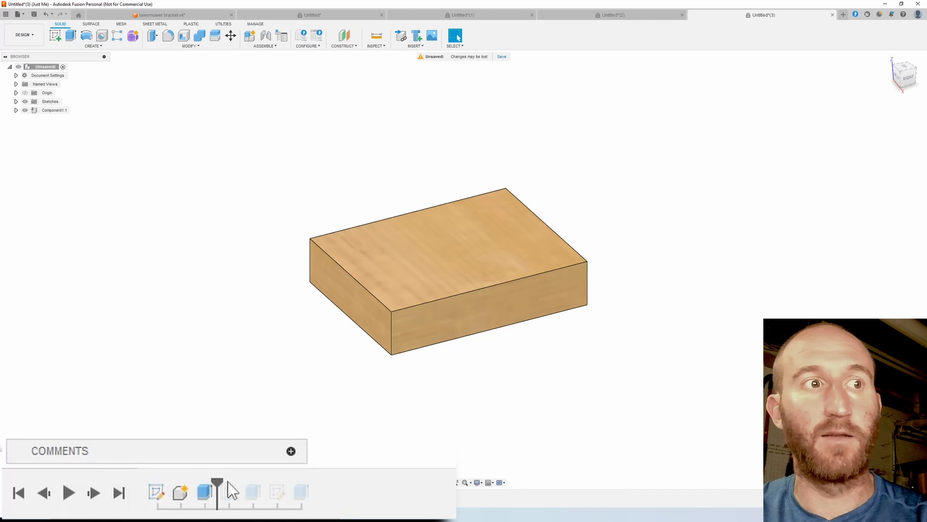
Step: Edit the block's base extrusion and set its distance to 5 in
right_click(205, 488)
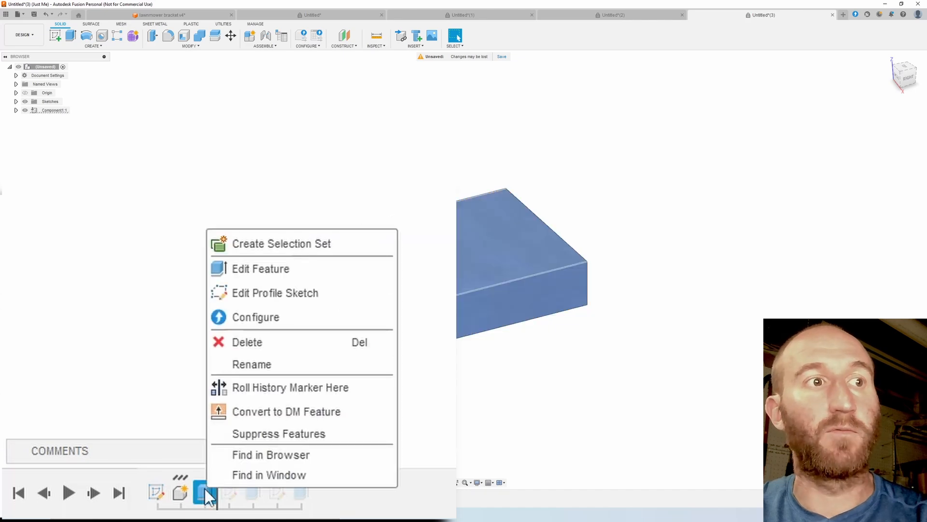
click(291, 277)
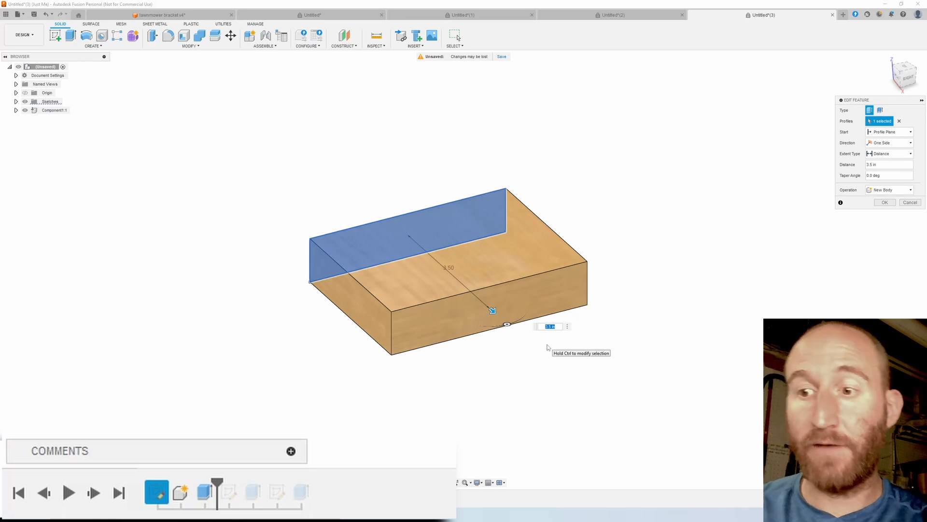
text(5)
key(Return)
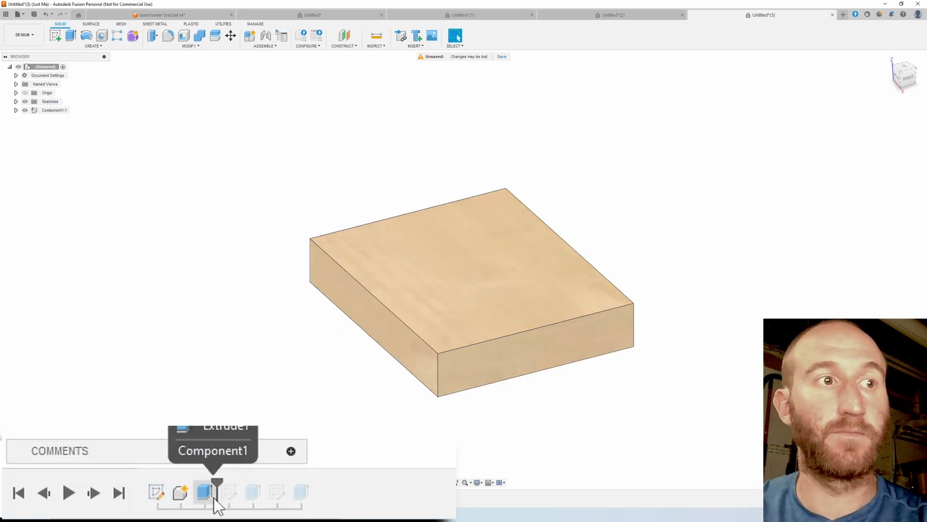
Step: Roll the design history forward to the last feature and examine the far ends of the slanted corner cuts
drag(216, 497, 305, 497)
scroll(471, 279, down, 3)
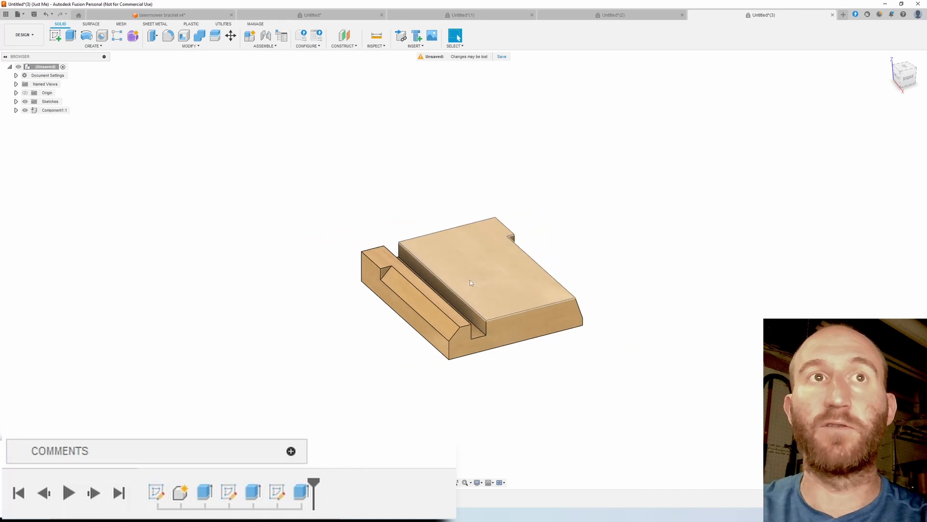
shift+middle_drag(367, 356, 338, 323)
scroll(432, 307, up, 3)
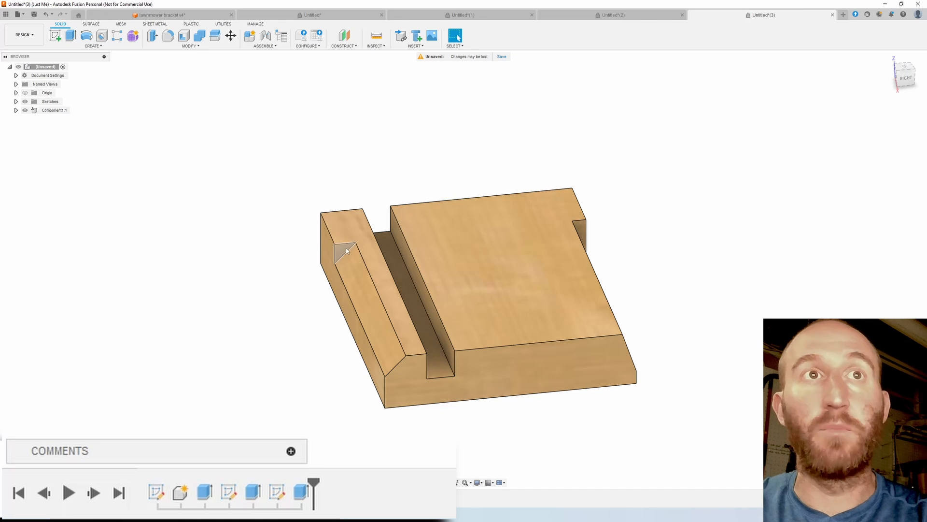
Step: Edit the slanted corner cut and set its extent type to All
right_click(302, 491)
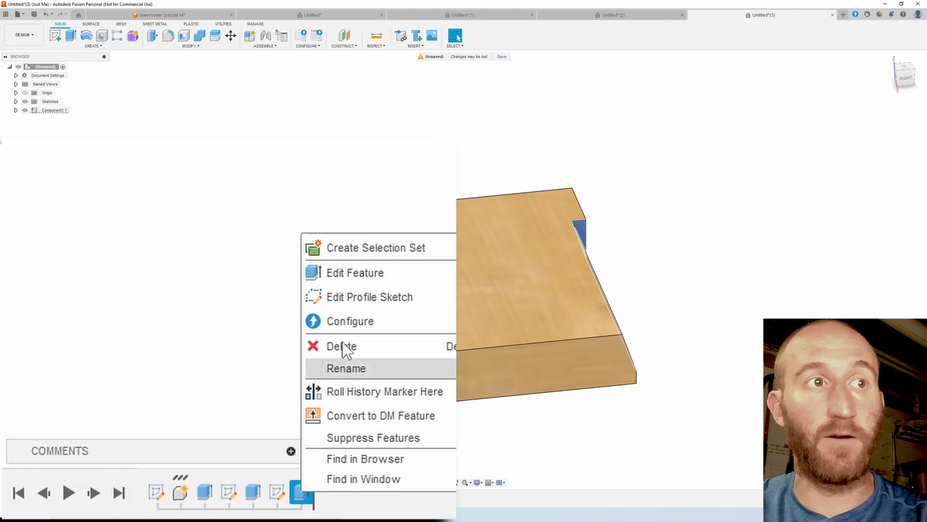
click(352, 278)
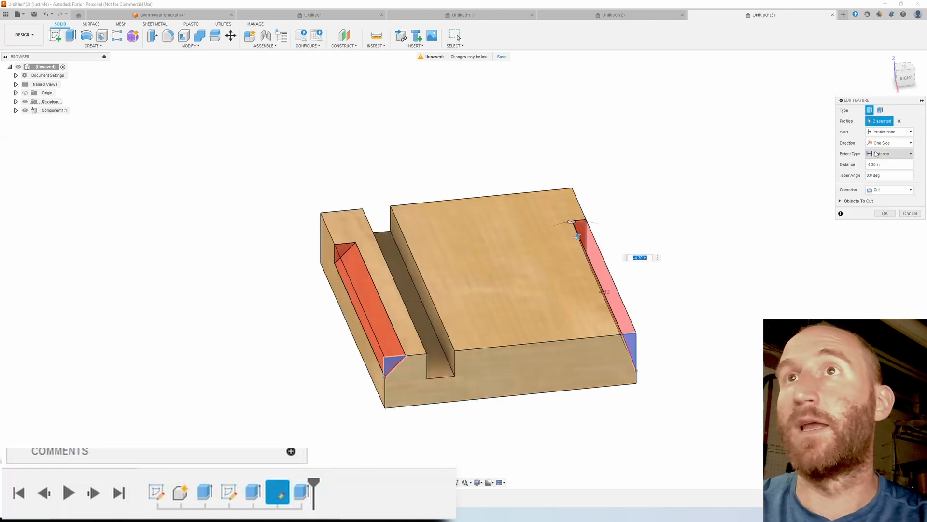
click(890, 153)
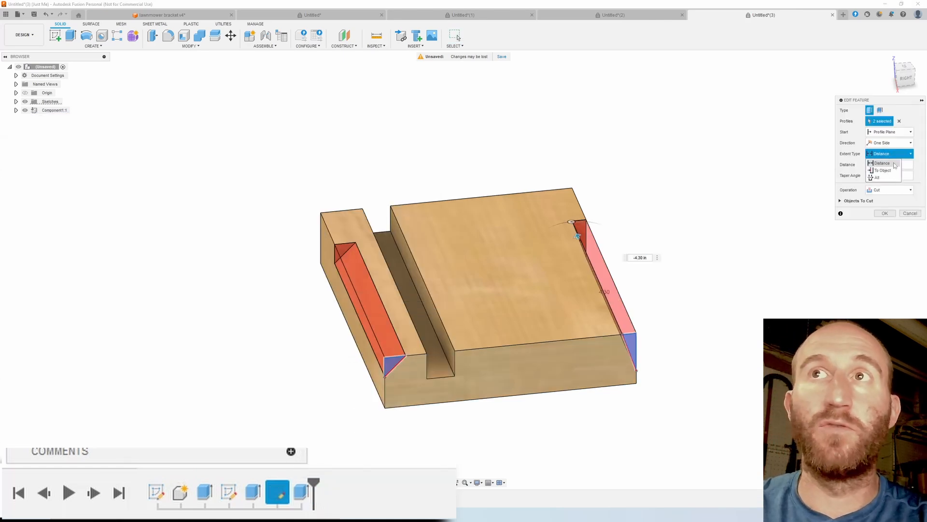
click(878, 178)
click(884, 213)
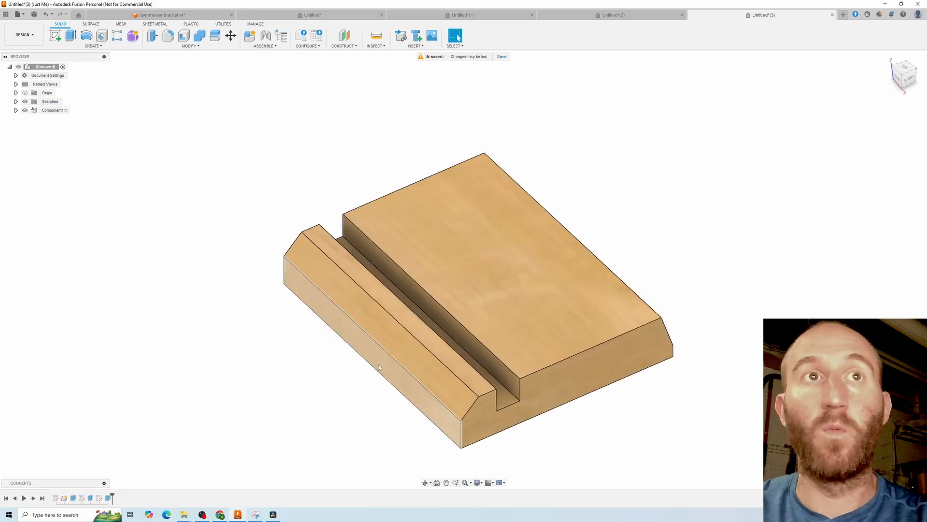
Step: Edit the block's base extrusion and shorten its distance to 3.5 in
shift+middle_drag(386, 410, 486, 379)
scroll(485, 384, up, 5)
shift+middle_drag(350, 428, 339, 395)
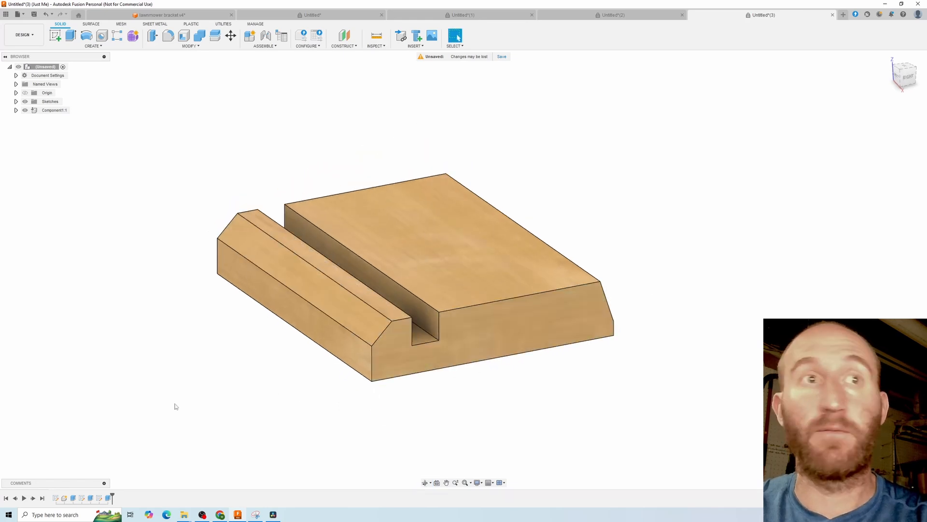
right_click(73, 498)
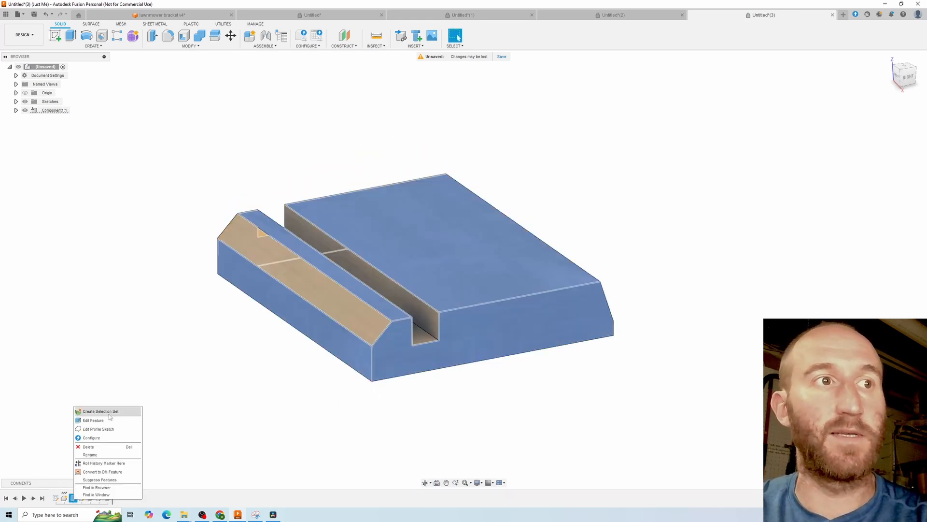
click(67, 426)
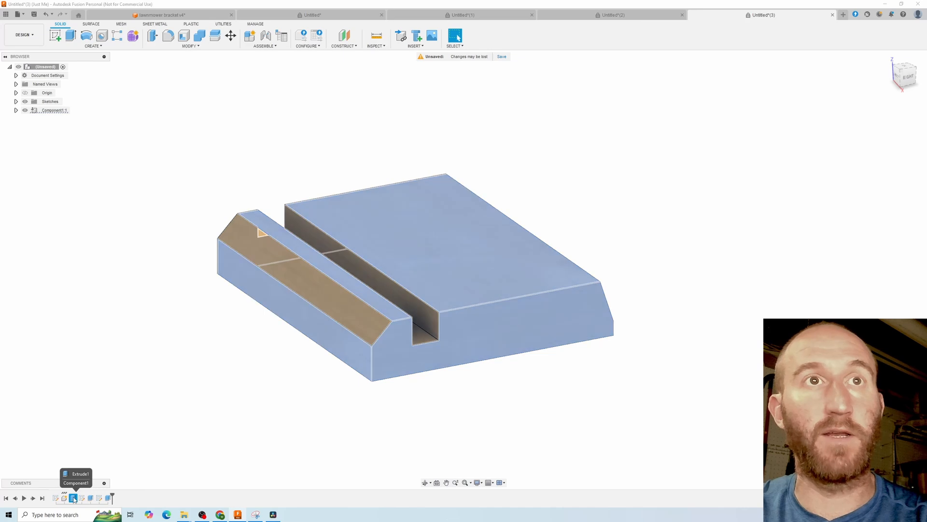
right_click(73, 498)
click(94, 418)
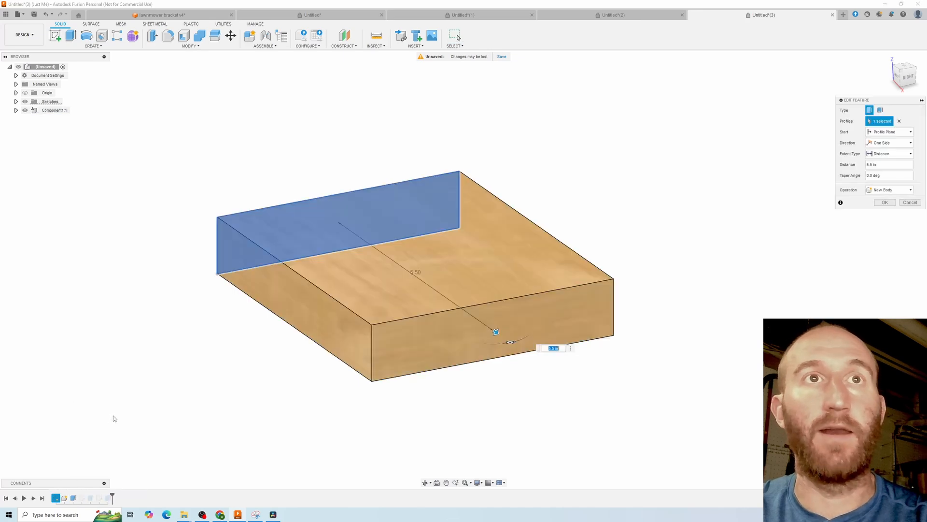
click(866, 165)
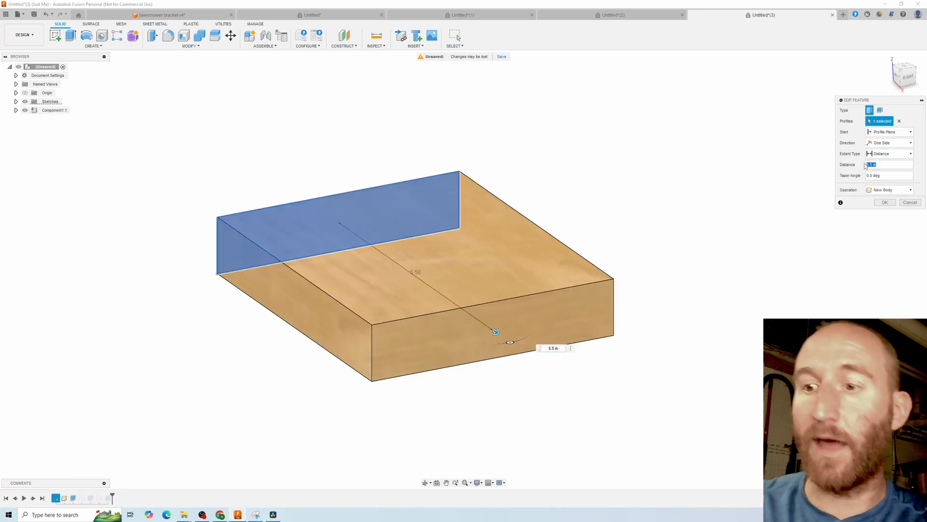
text(3)
key(Return)
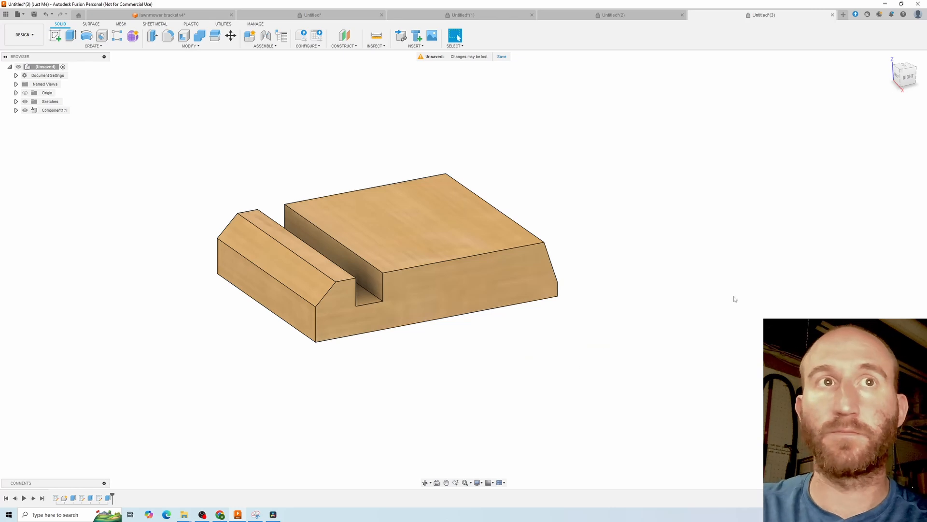
shift+middle_drag(429, 319, 462, 341)
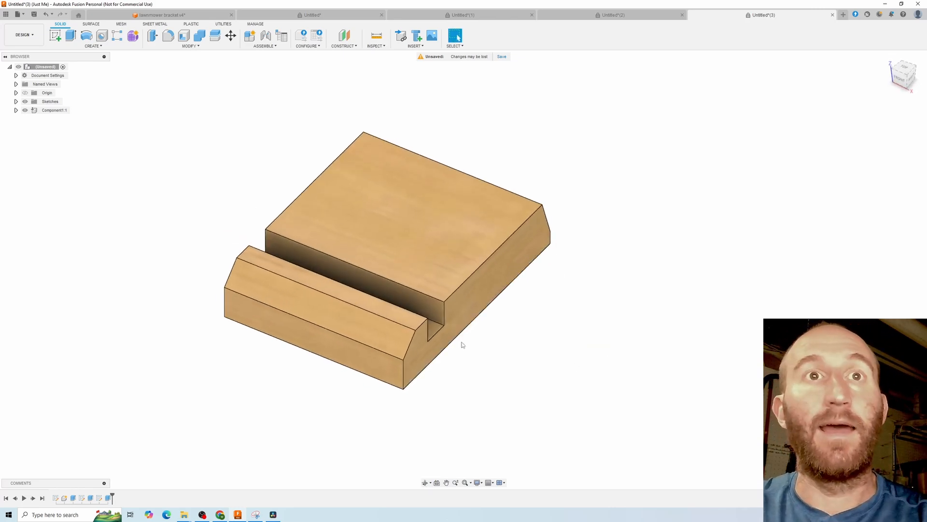